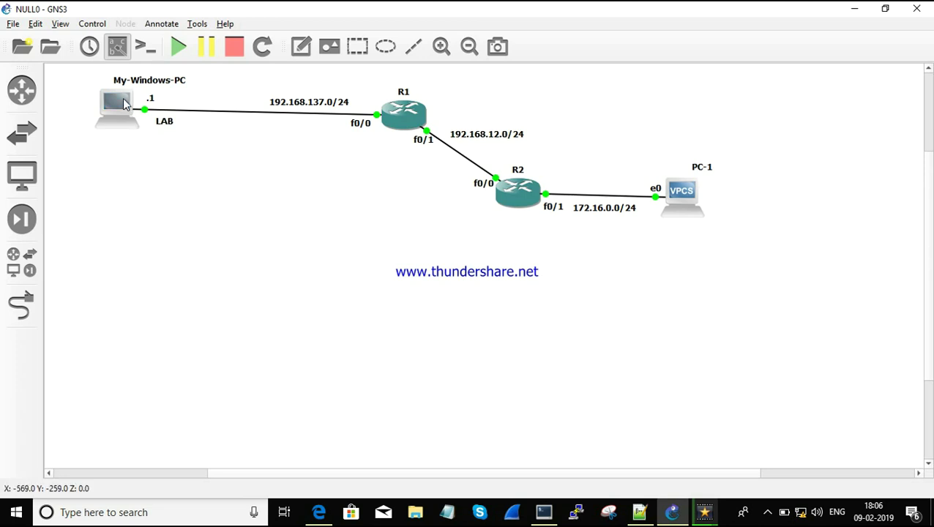
Step: Select the My-Windows-PC node in the topology, then clear the selection
drag(76, 70, 207, 165)
click(208, 165)
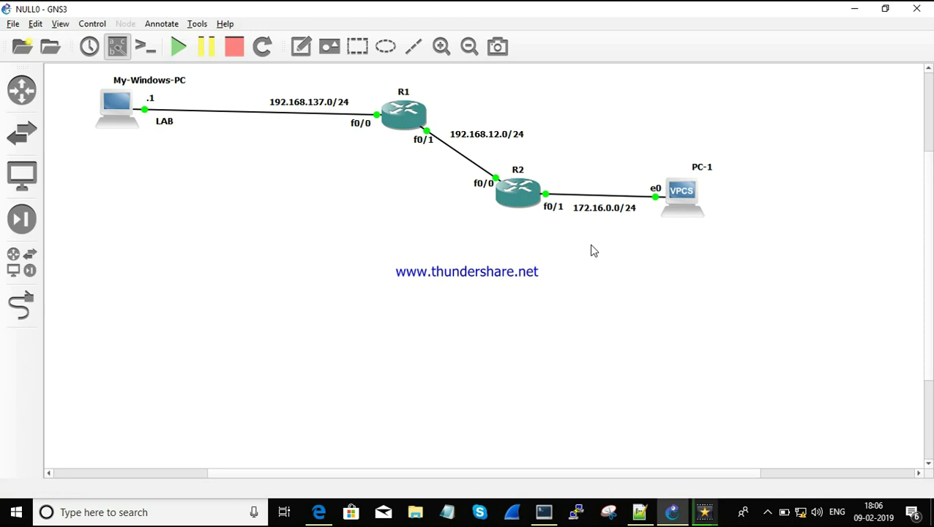
Step: Open the Command Prompt from Run and list adapter addresses with ipconfig
key(super+r)
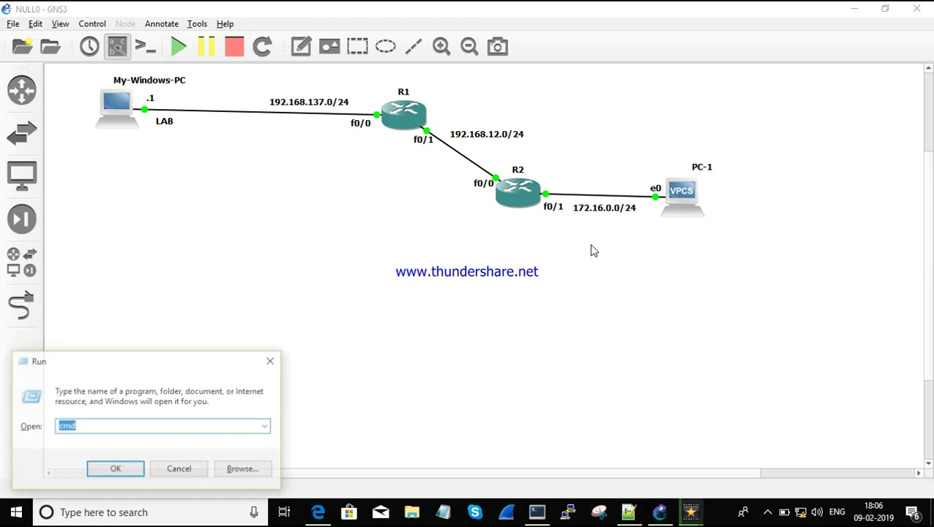
key(Return)
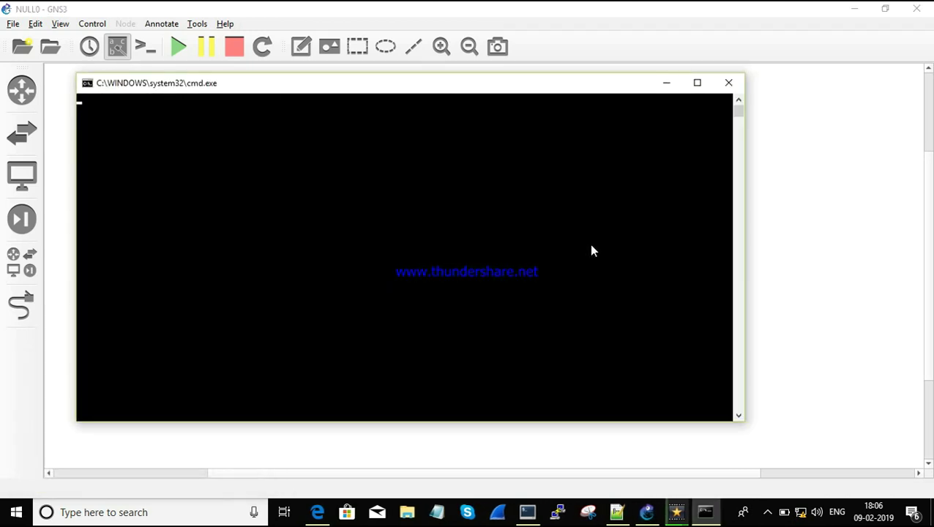
text(ipconfig)
key(Return)
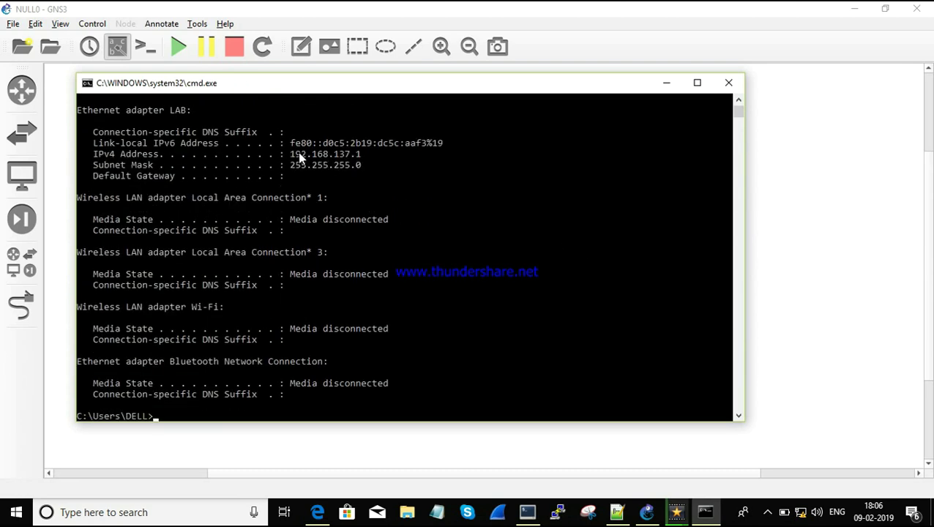
Step: Highlight the LAB adapter's 192.168.137.1 address, then minimize cmd and bring up PC-1's console
drag(292, 154, 360, 158)
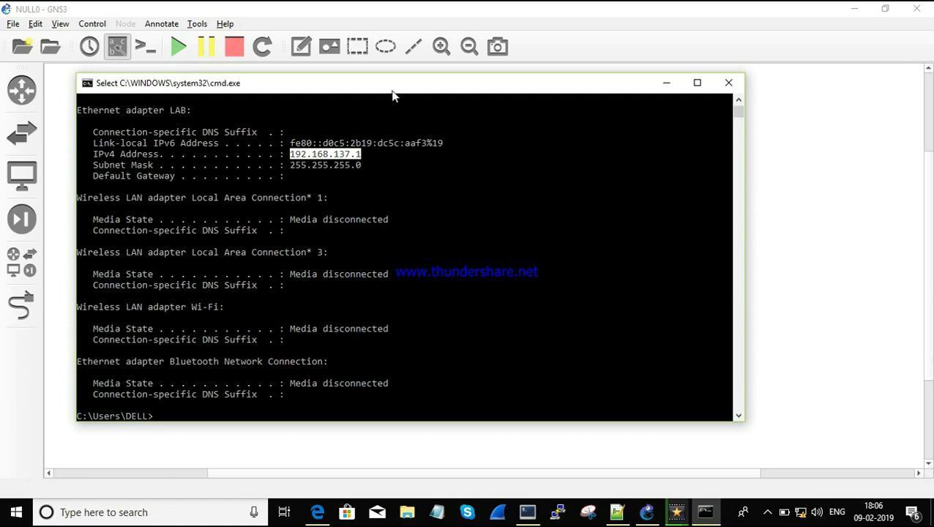
drag(399, 92, 501, 168)
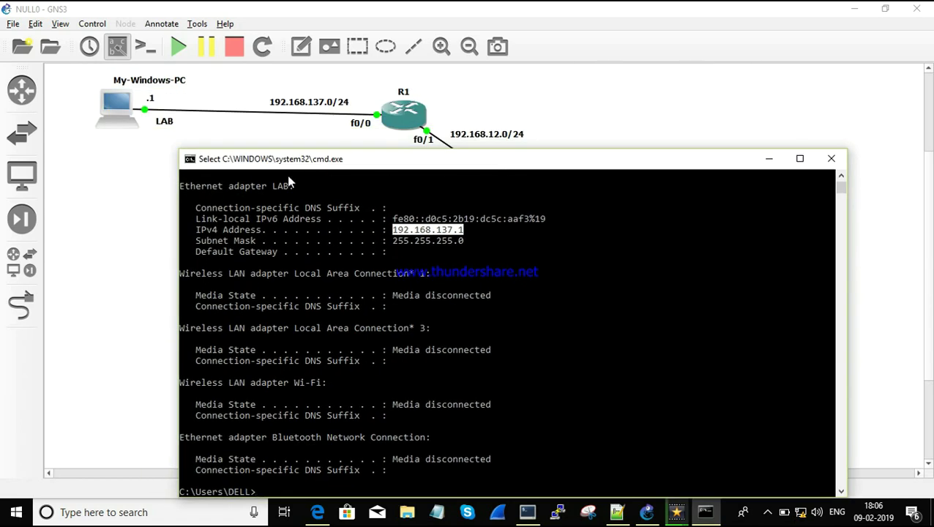
drag(271, 185, 290, 191)
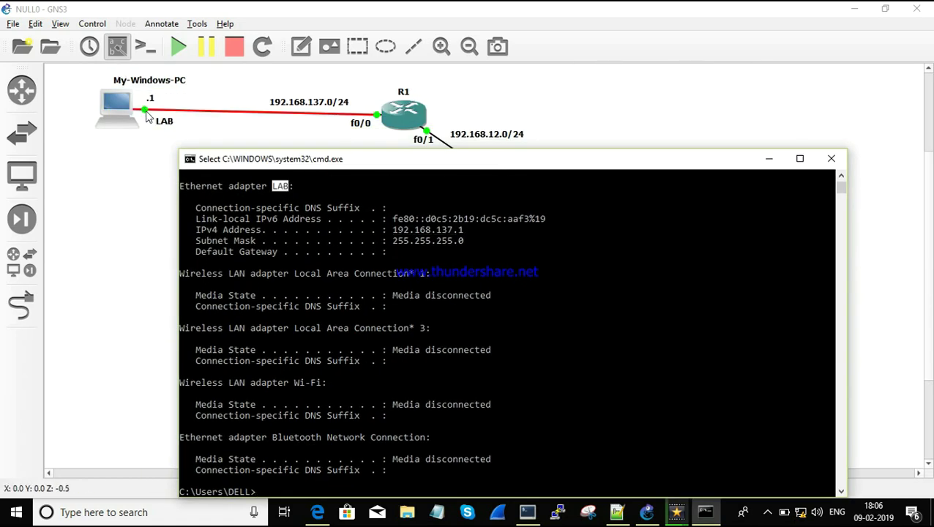
click(350, 285)
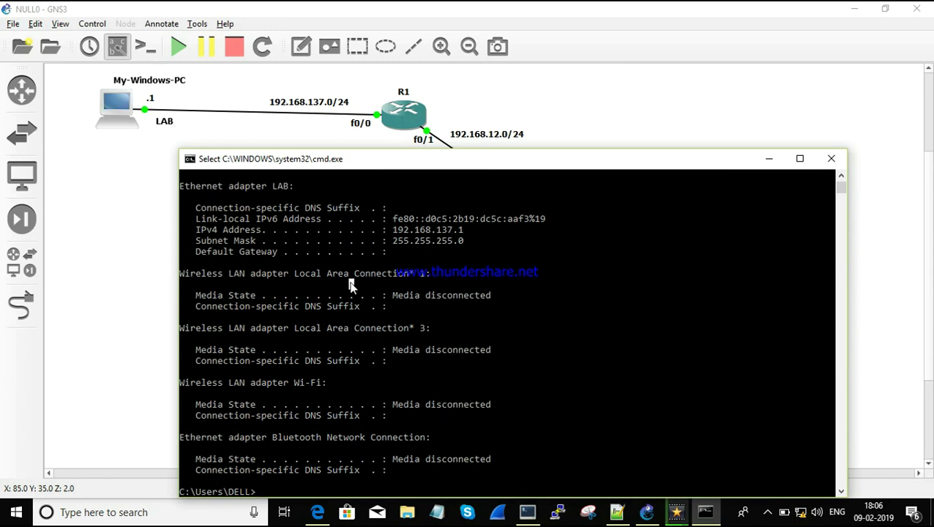
key(Return)
key(Return)
key(Return)
key(Return)
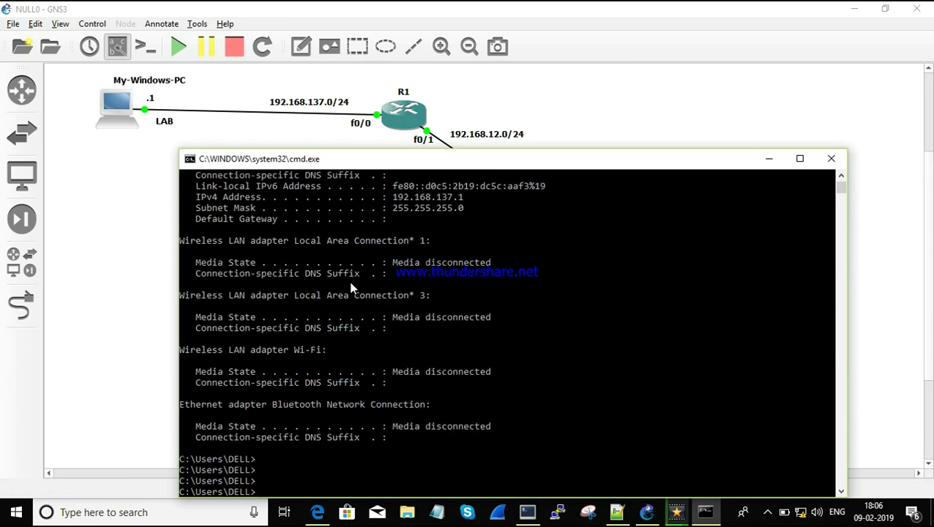
click(760, 167)
click(529, 512)
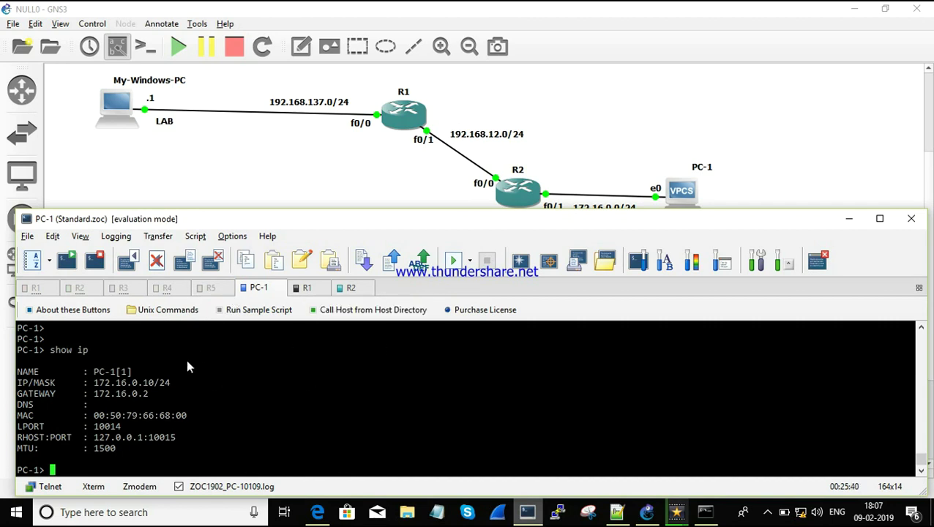
Step: On R1, highlight addresses 192.168.137.10, 192.168.12.1 and Loopback0 1.1.1.1
click(308, 290)
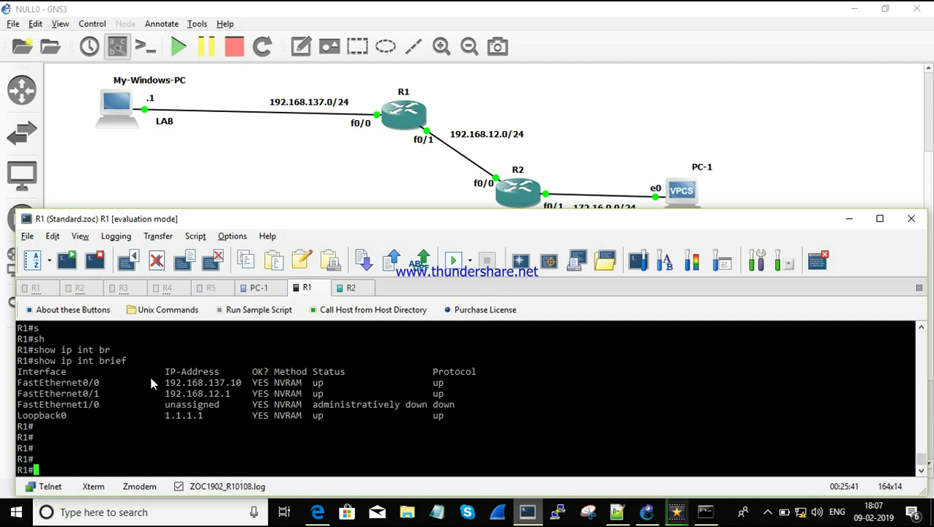
drag(165, 382, 241, 385)
drag(166, 393, 251, 395)
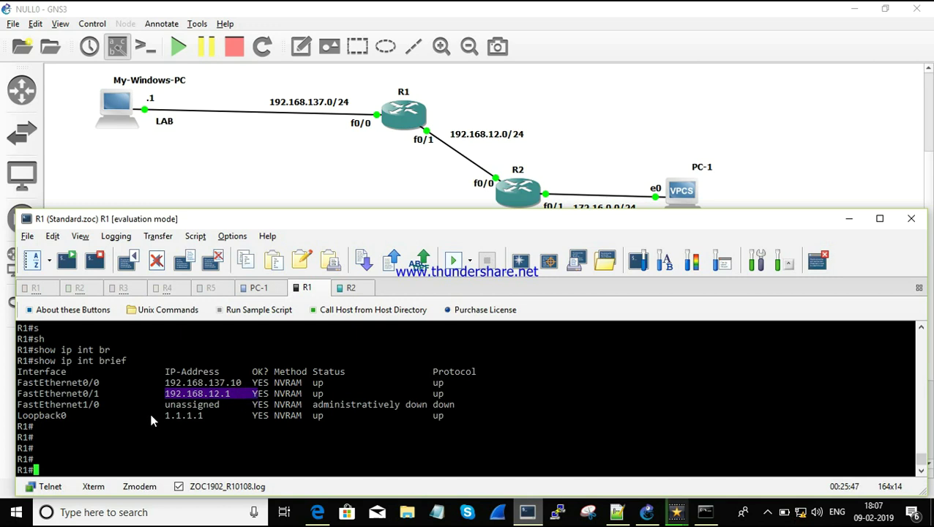
drag(167, 415, 199, 415)
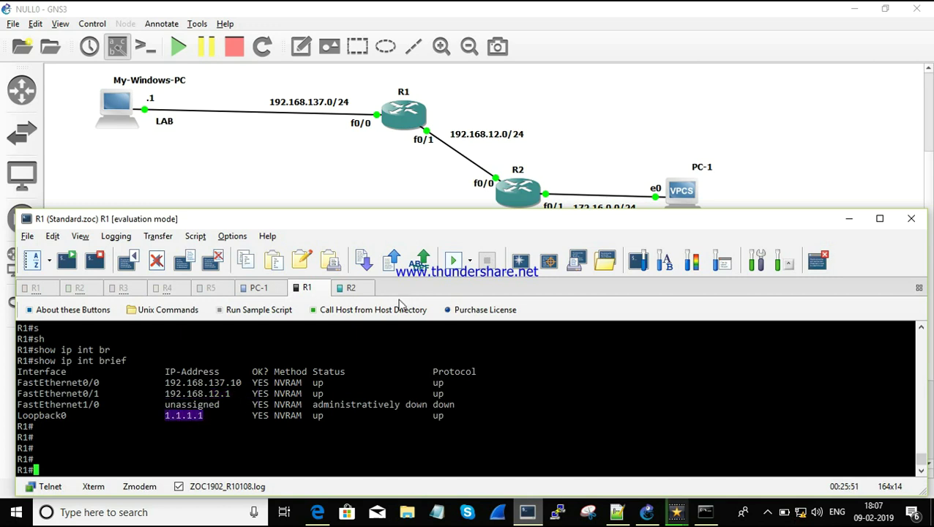
Step: On R2, highlight addresses 192.168.12.2, 172.16.0.2 and Loopback0 2.2.2.2
click(343, 288)
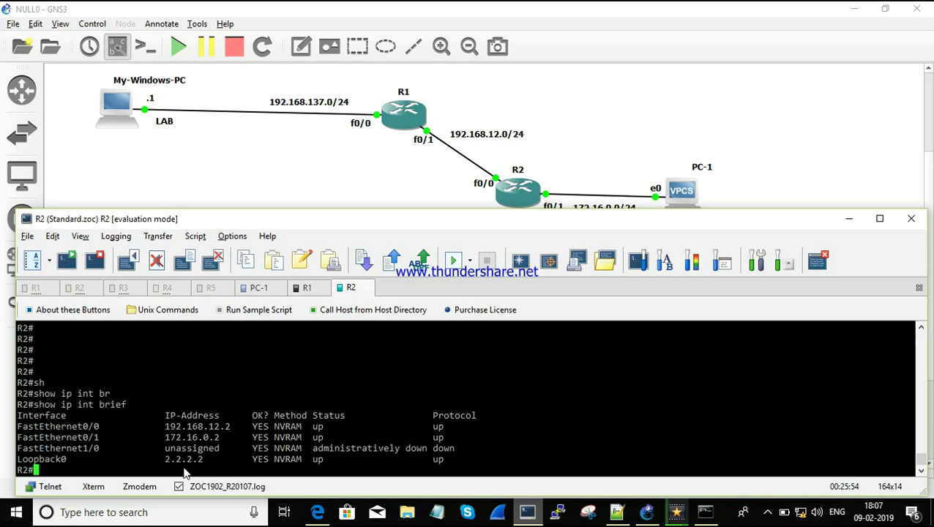
drag(165, 427, 229, 435)
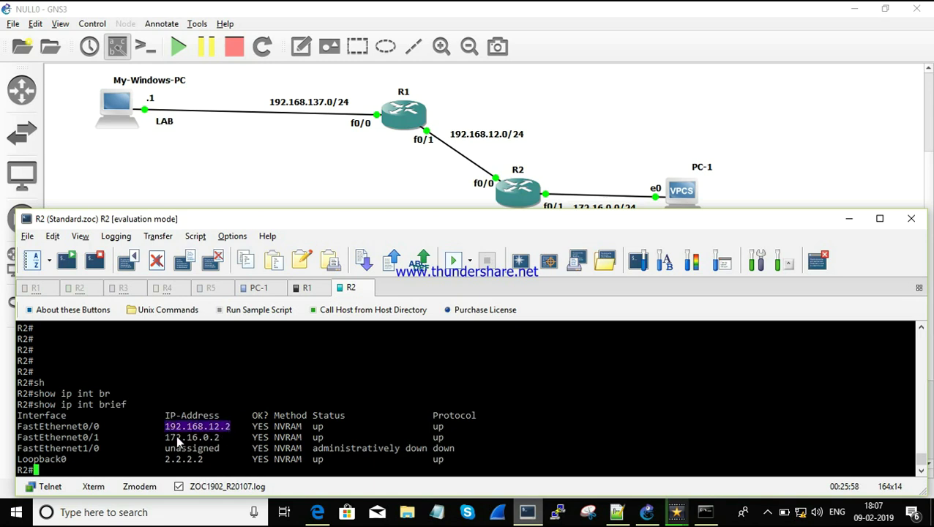
drag(167, 438, 220, 439)
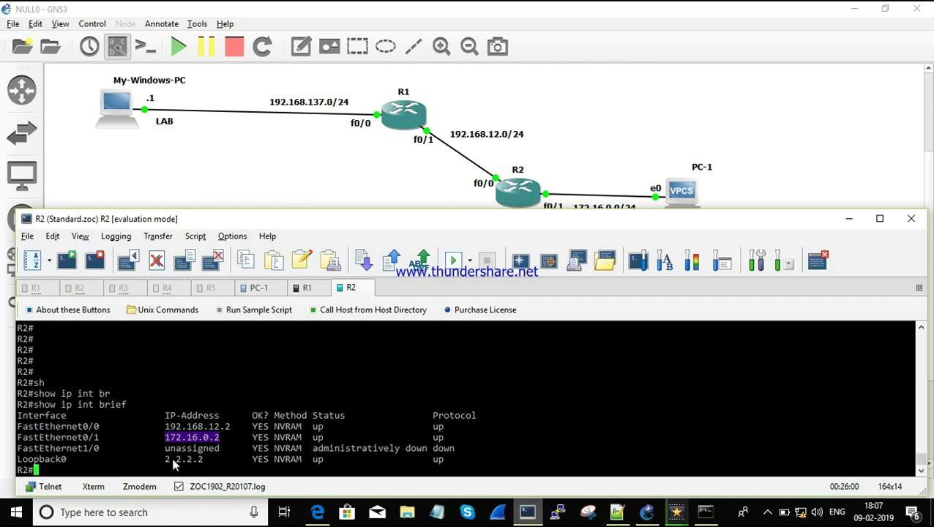
drag(167, 459, 229, 459)
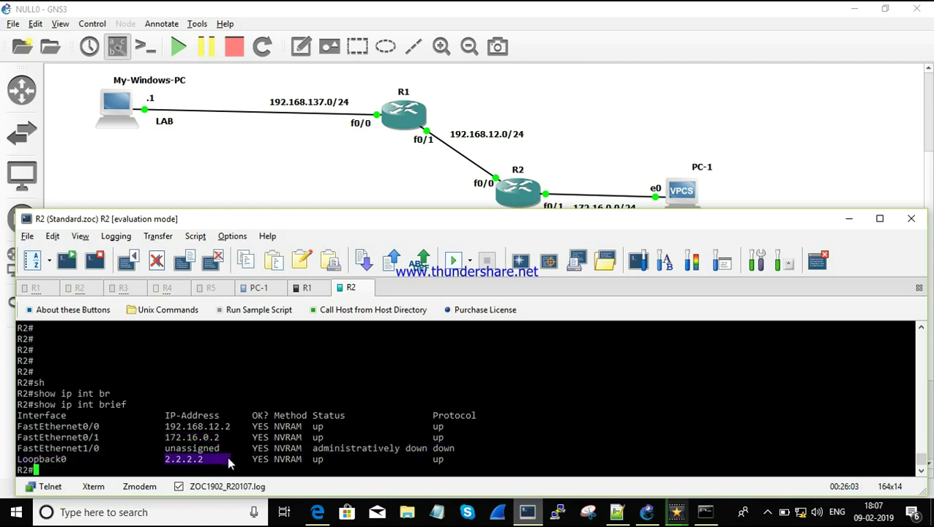
Step: On PC-1, highlight the IP/mask and gateway 172.16.0.2 lines
click(251, 295)
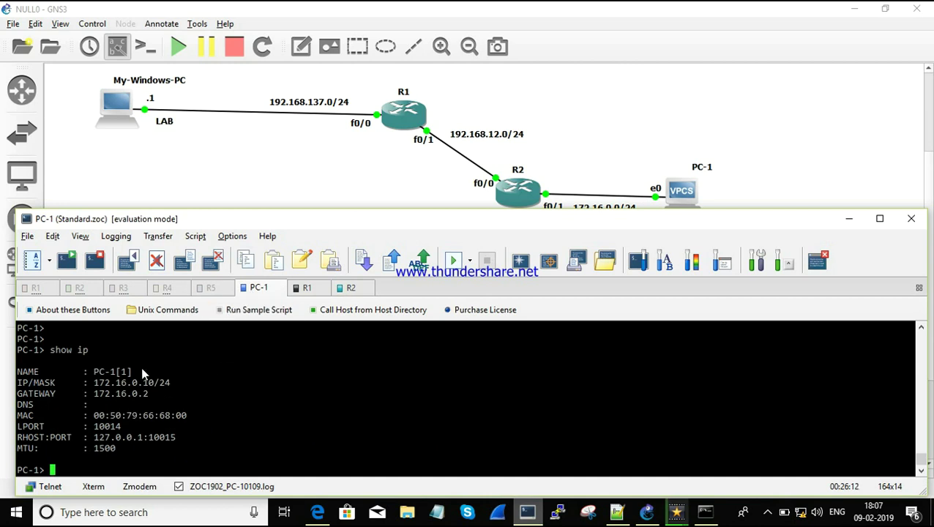
drag(95, 382, 166, 393)
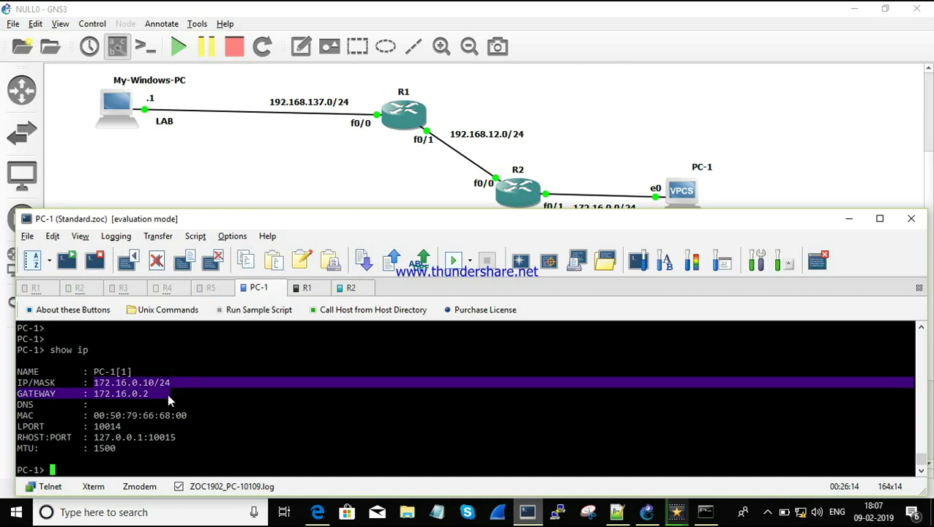
drag(96, 394, 142, 396)
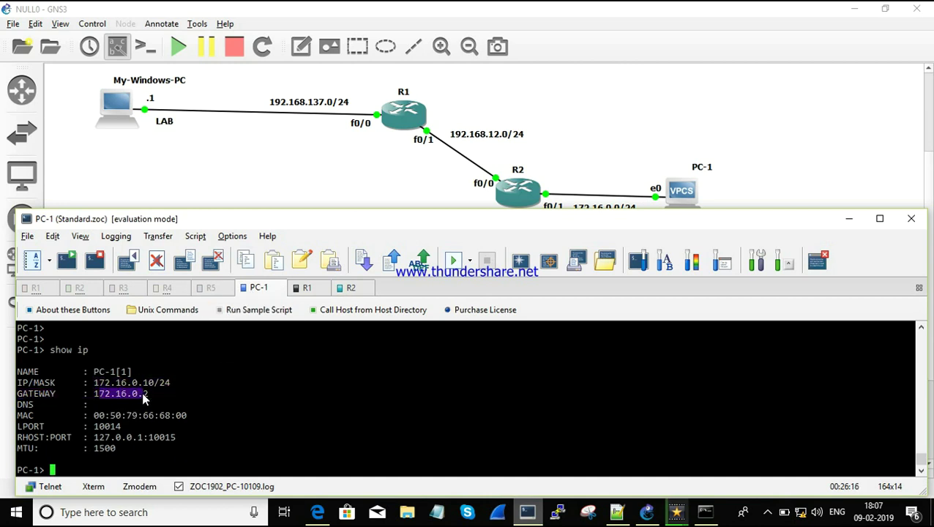
click(143, 397)
Step: Run show ip protocols on R1
key(ctrl+Tab)
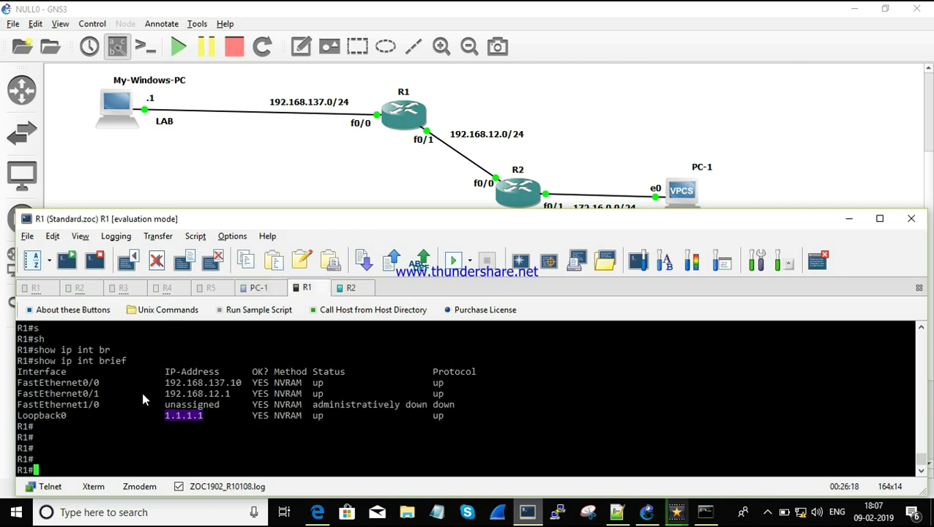
key(Return)
key(Return)
text(sh)
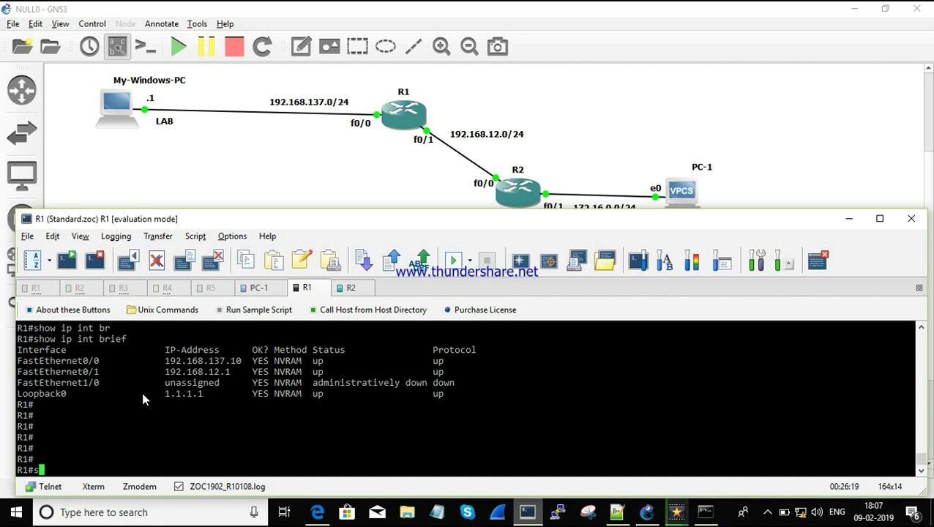
key(Tab)
text(ip )
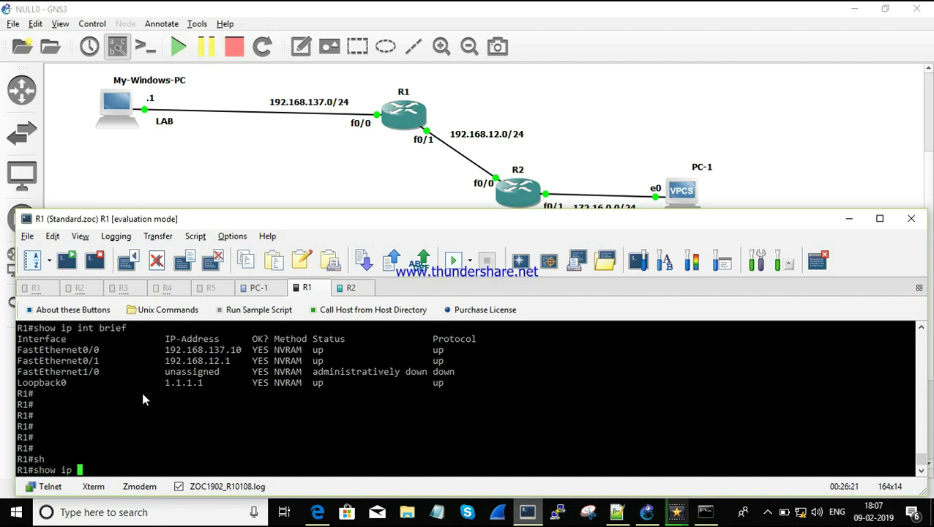
text(oru)
key(Tab)
key(BackSpace)
key(BackSpace)
key(BackSpace)
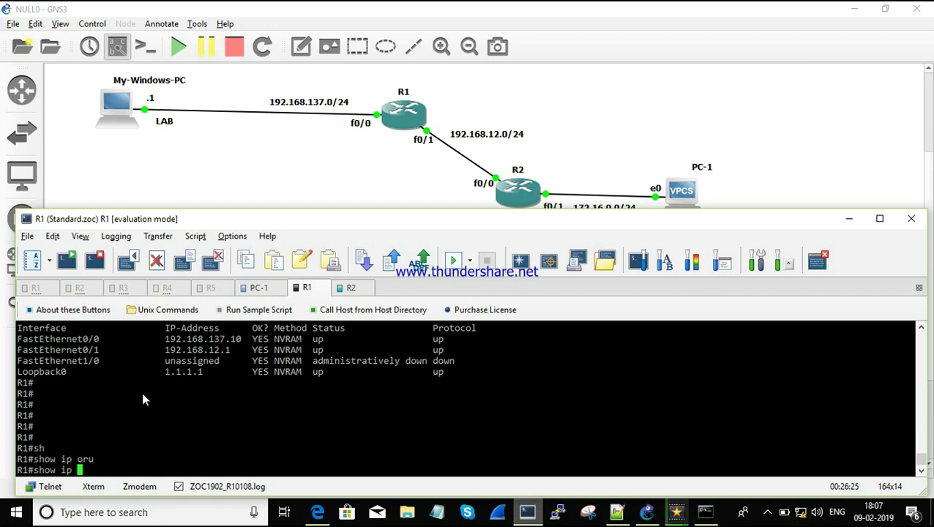
text(pro)
key(Tab)
key(Return)
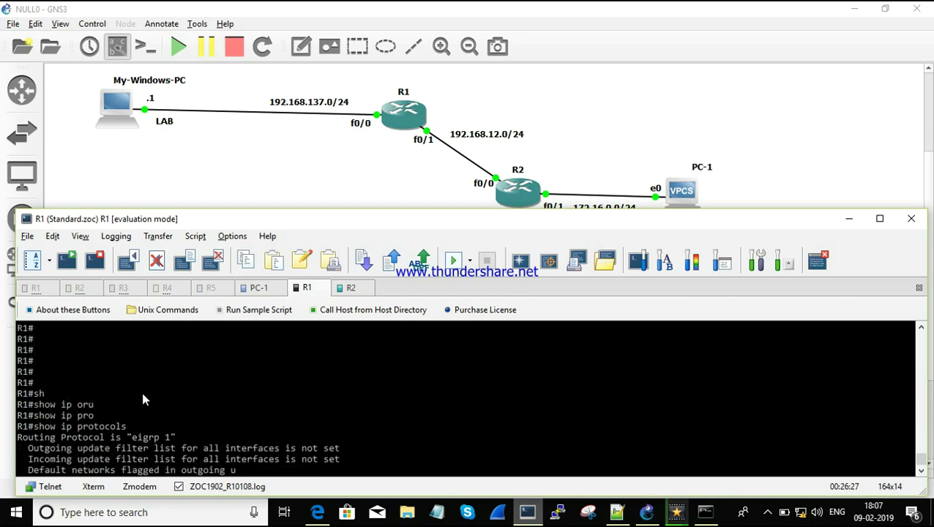
Step: Display R1's router eigrp section with 'show running-config | section router eigrp' and highlight it
key(Return)
key(Return)
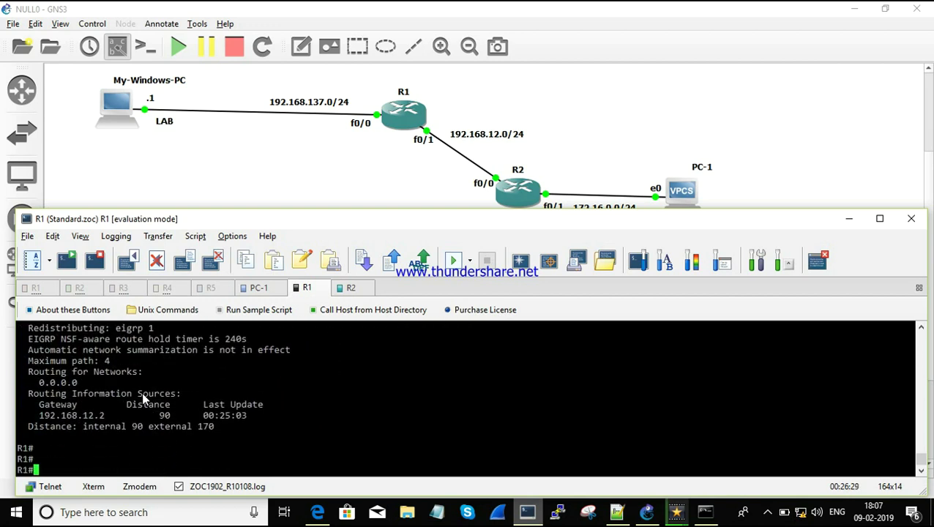
text(sh)
key(Tab)
text(run)
key(Tab)
text(| s)
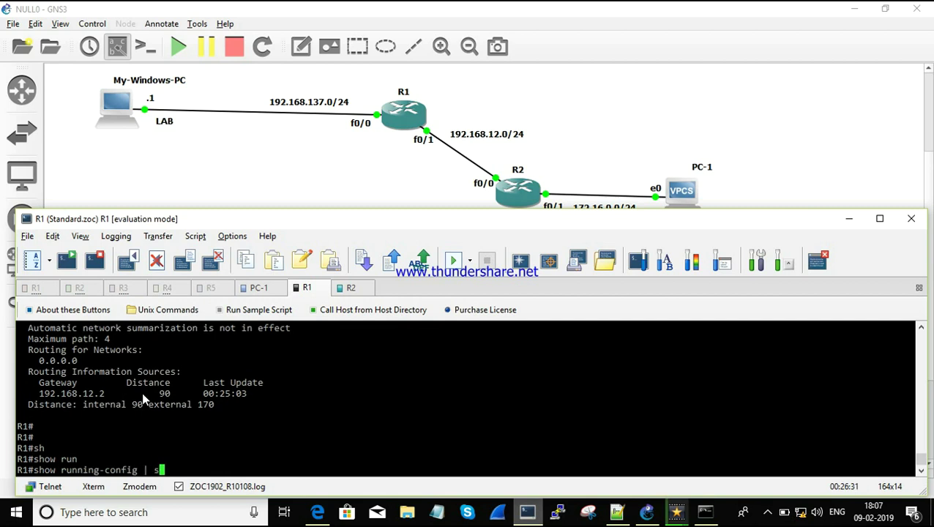
text(e)
key(Tab)
text(ruter)
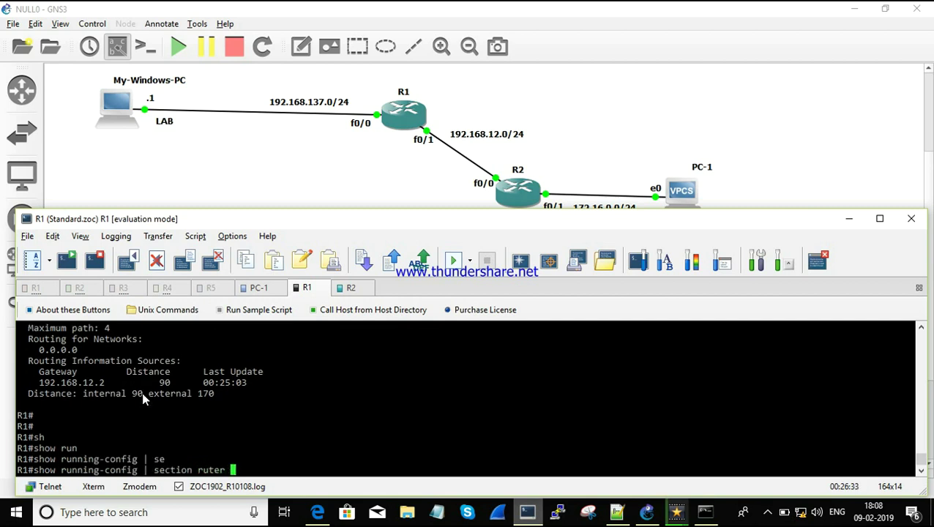
key(BackSpace)
key(BackSpace)
key(BackSpace)
key(BackSpace)
key(BackSpace)
text(outer eigrp)
key(Return)
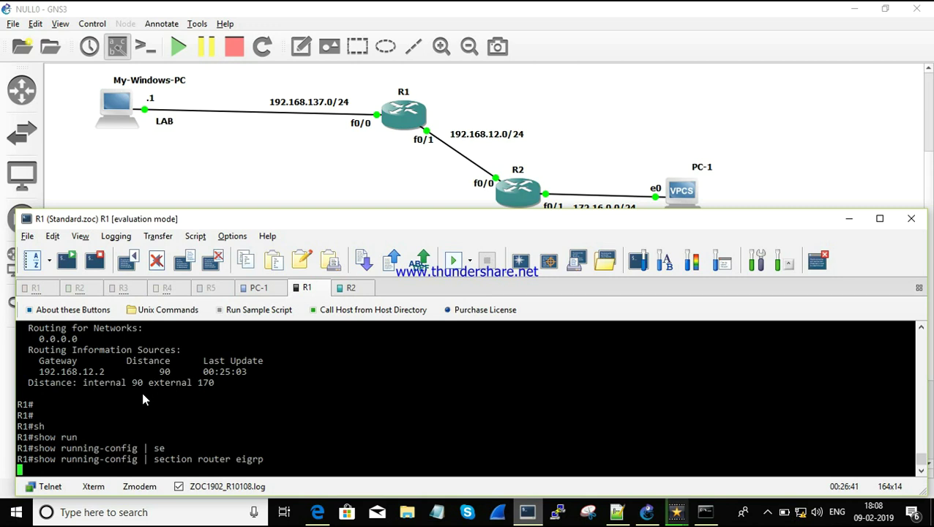
drag(34, 425, 262, 433)
key(ctrl+c)
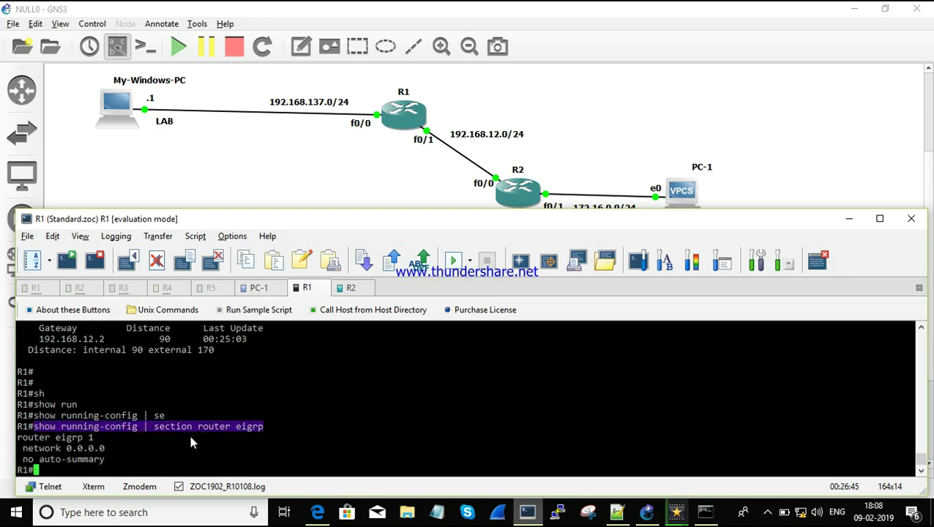
key(Return)
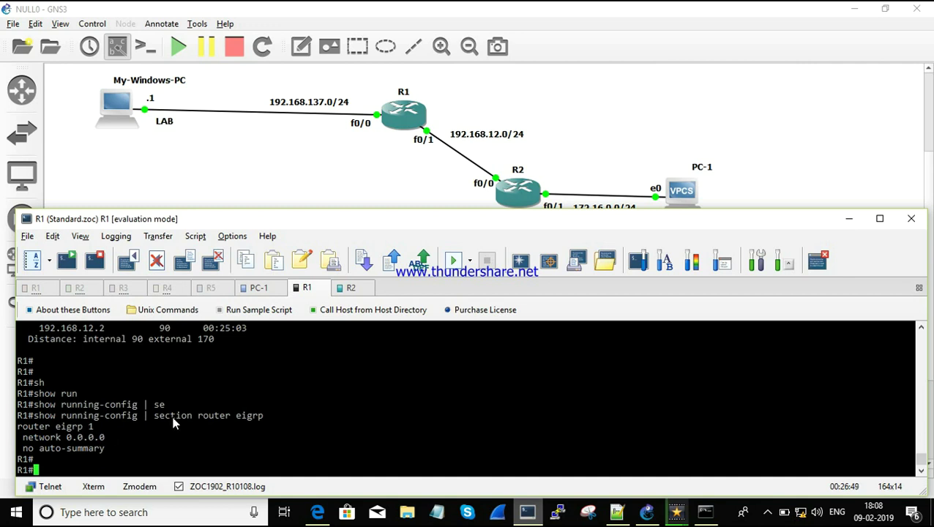
click(351, 290)
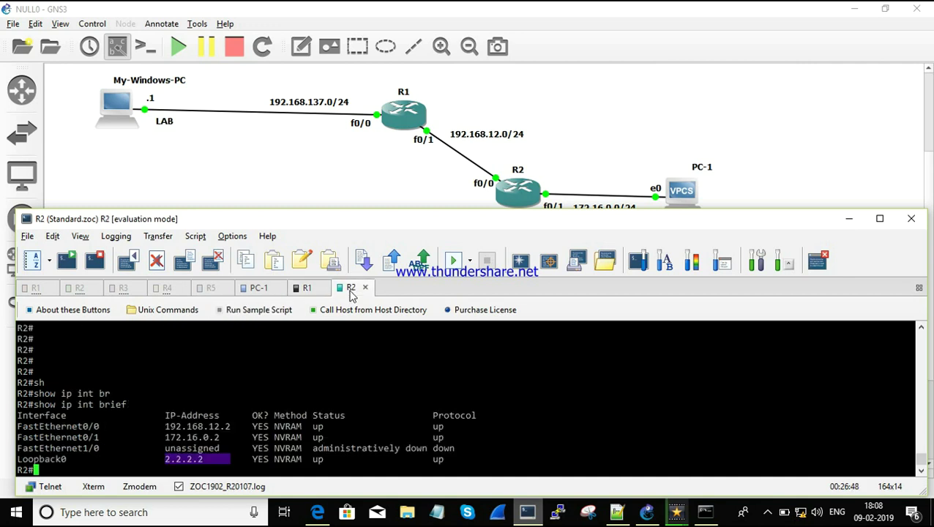
Step: Paste and run the EIGRP section command on R2
key(Return)
key(Return)
key(ctrl+v)
key(Return)
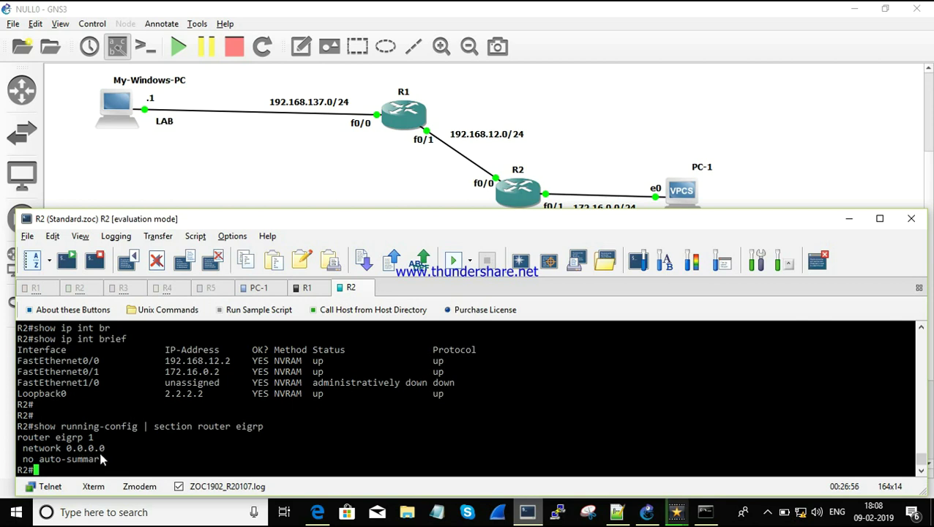
Step: Ping 192.168.137.10 from PC-1 and stop after three replies
click(256, 289)
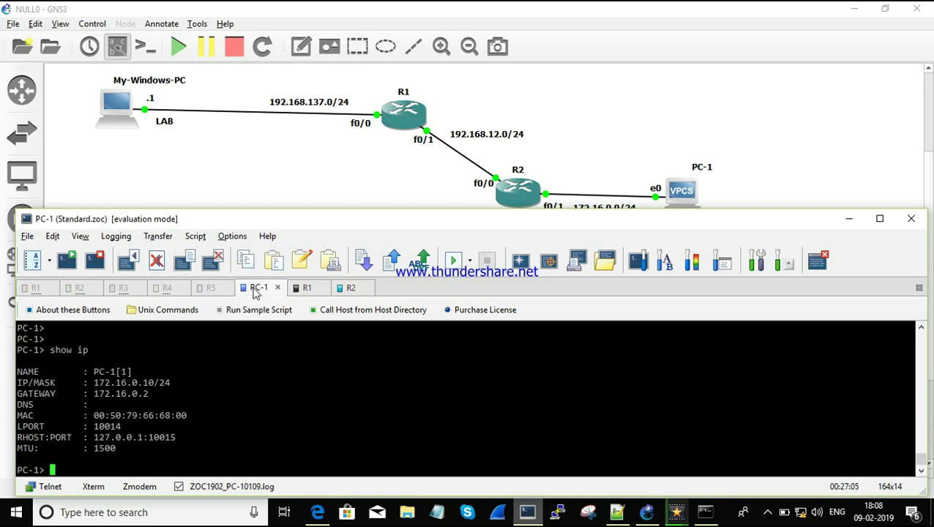
key(Return)
key(Return)
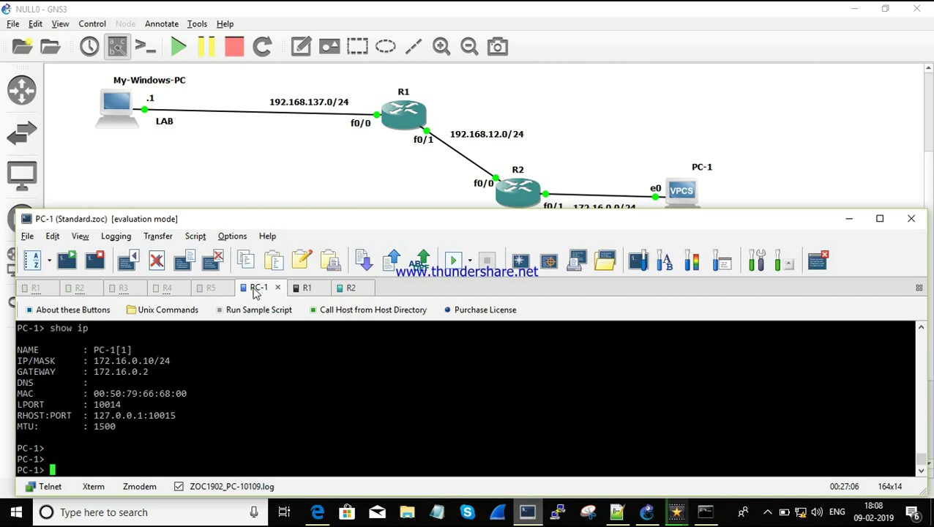
key(Return)
text(ping )
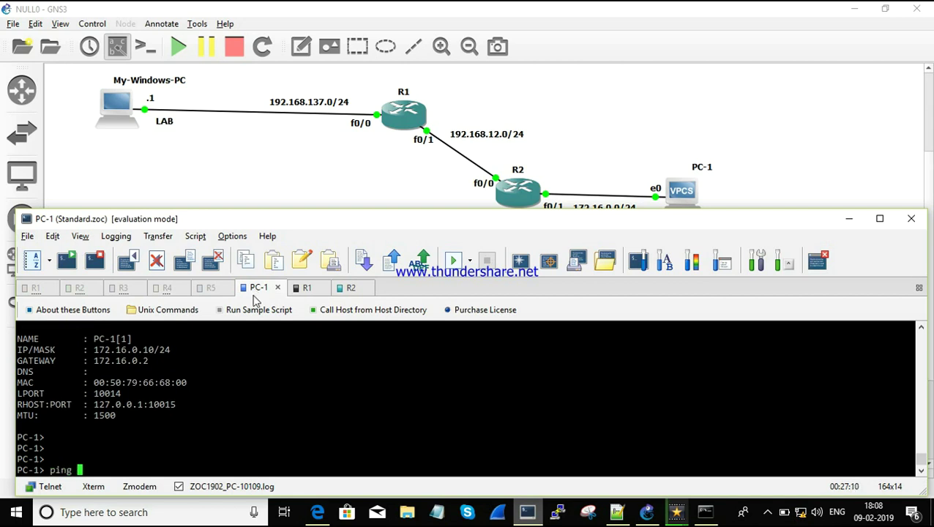
text(192.168.137.10)
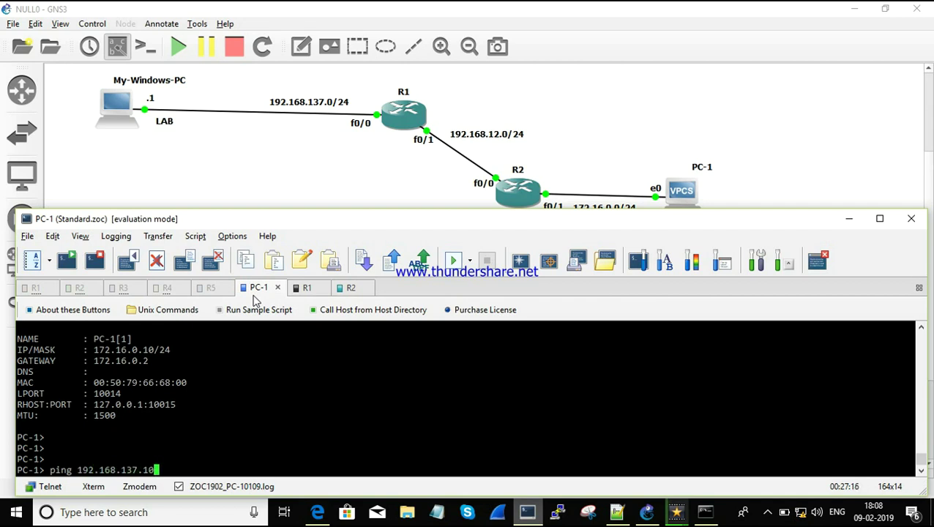
key(Return)
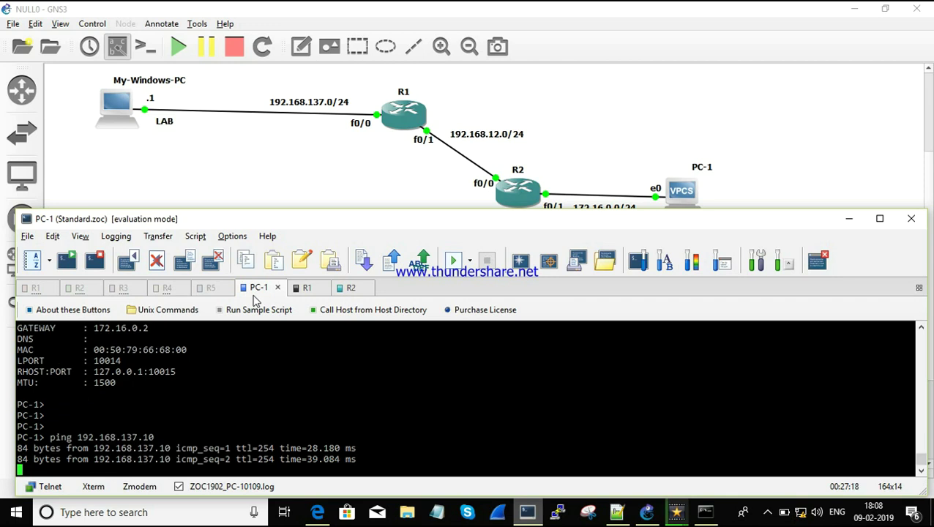
key(ctrl+c)
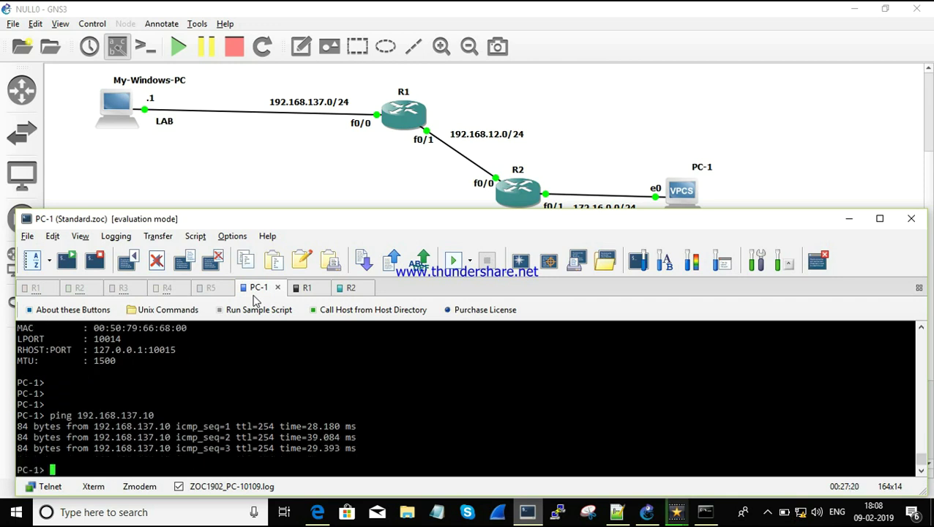
click(305, 288)
Step: Ping 192.168.137.1 from R1 with 5/5 success, then return to the Windows Command Prompt
key(Return)
key(Return)
key(Return)
text(ping 192.)
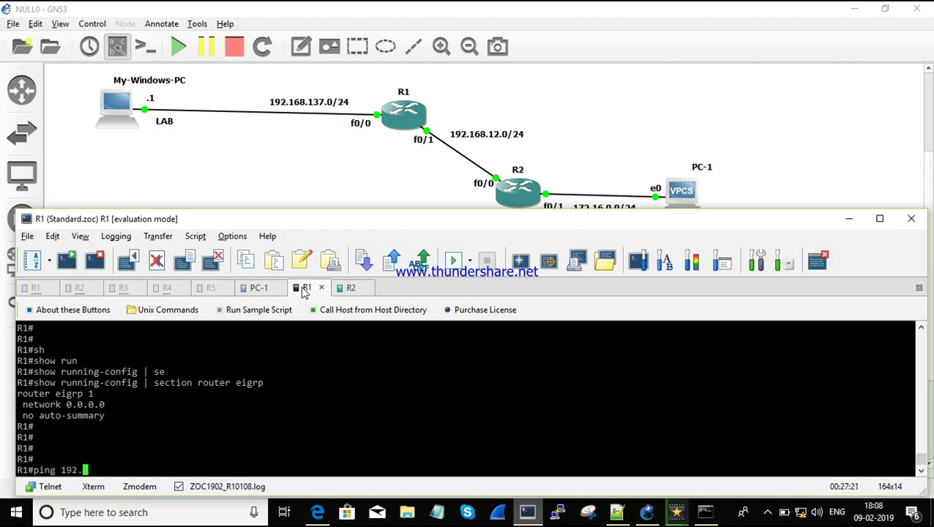
text(168.137.1)
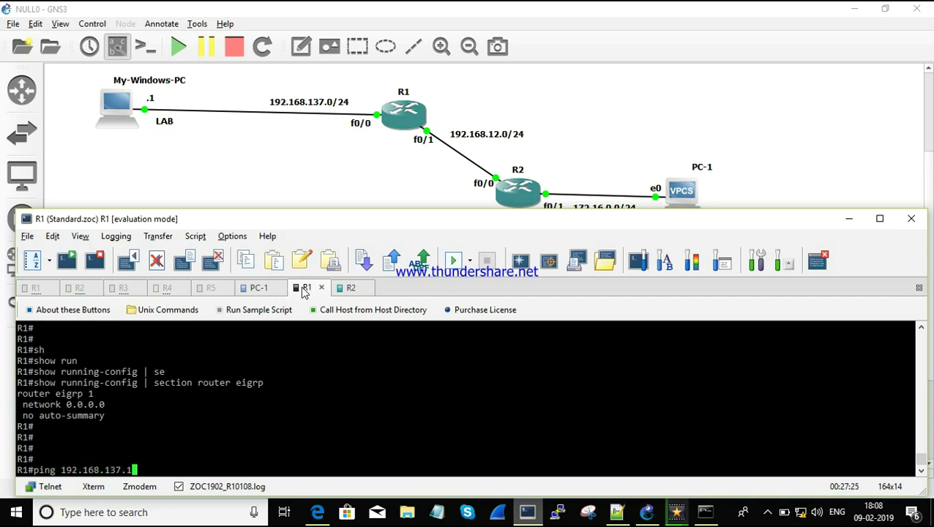
key(Return)
key(Return)
key(Return)
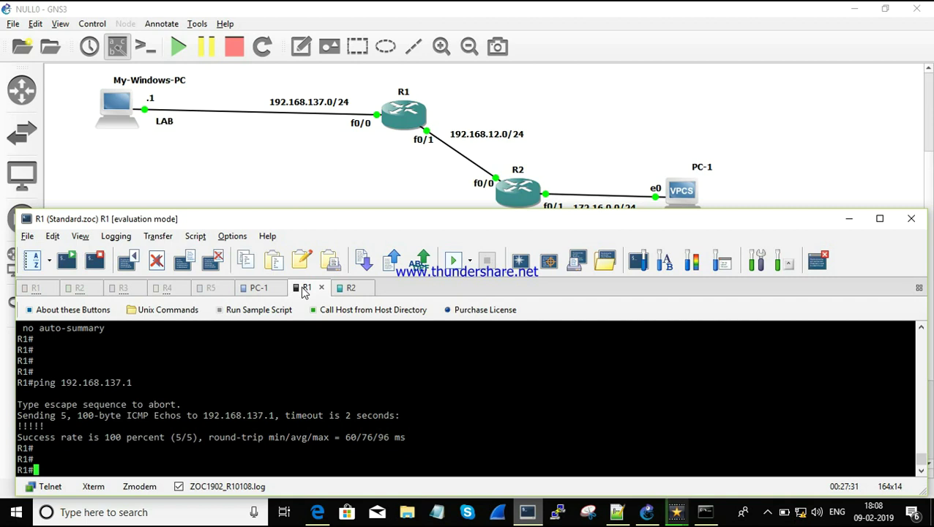
click(258, 290)
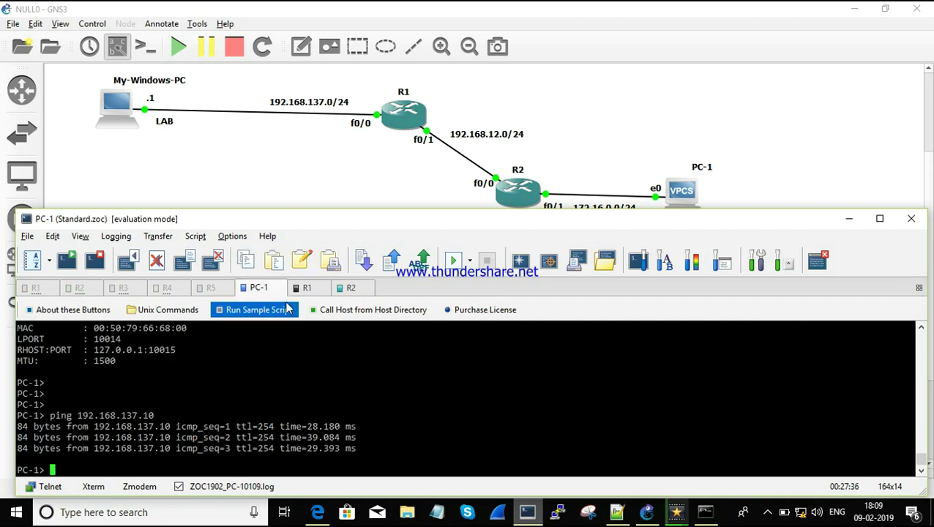
click(313, 290)
click(352, 289)
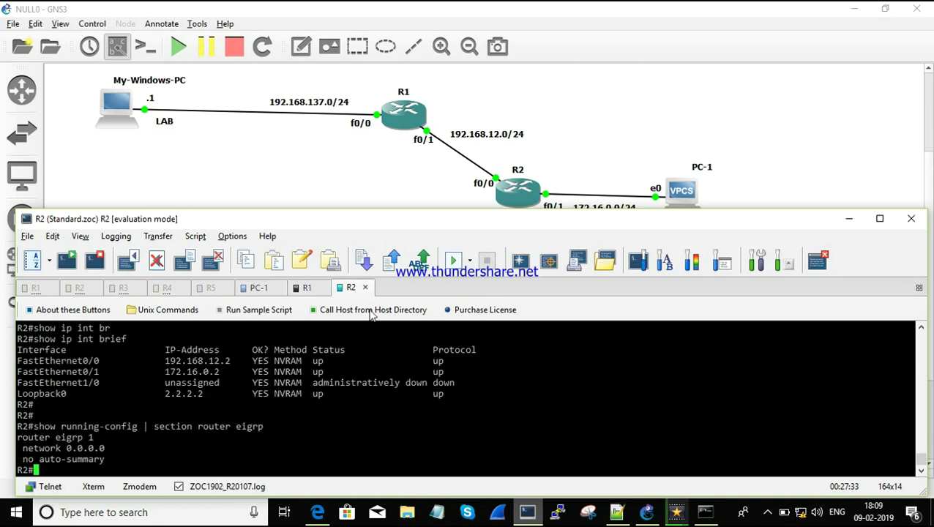
click(704, 512)
Step: Close the Command Prompt and launch PuTTY, moving its configuration window aside
text(telne)
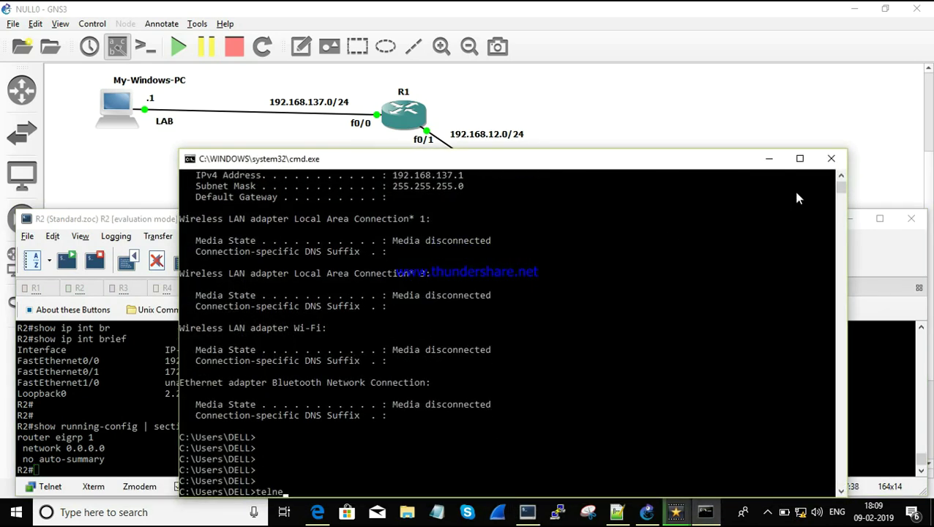
click(831, 158)
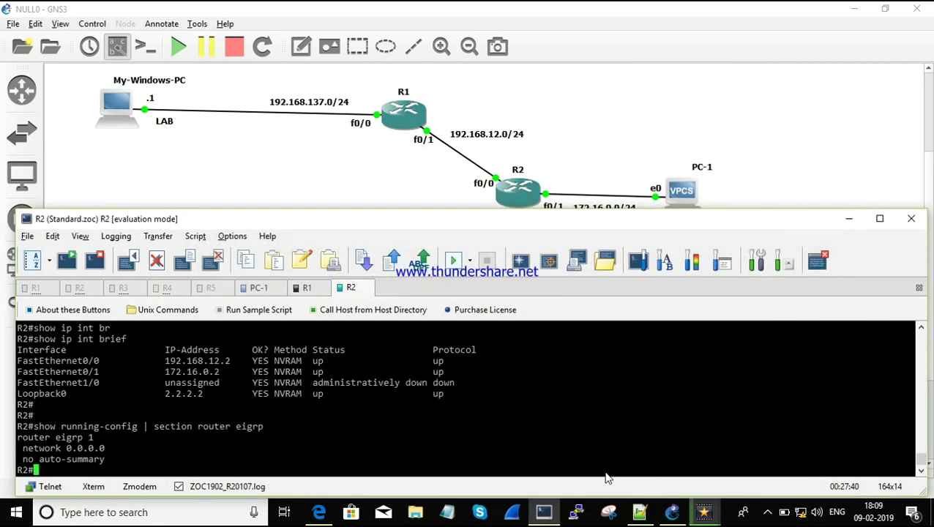
click(576, 512)
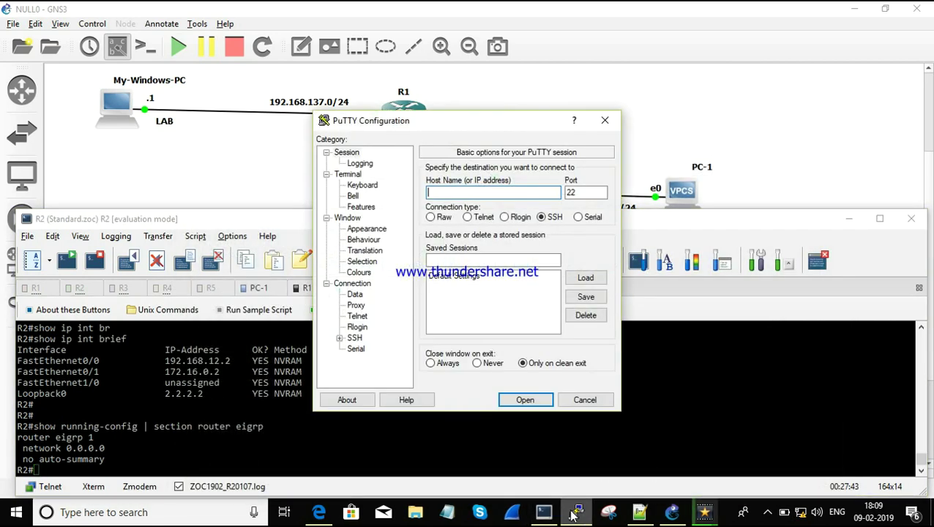
drag(524, 122, 713, 88)
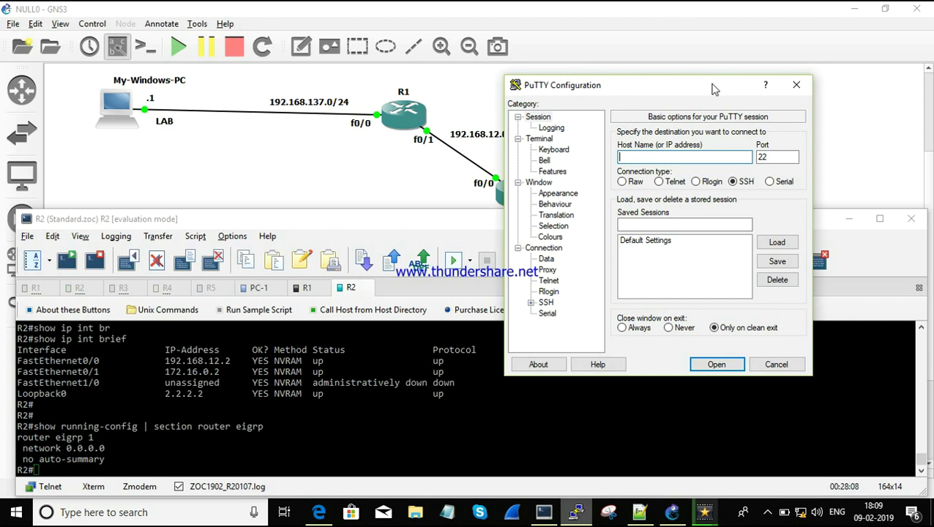
Step: Enter host 192.168.137.10 in PuTTY for SSH on port 22
text(192.168.137.10)
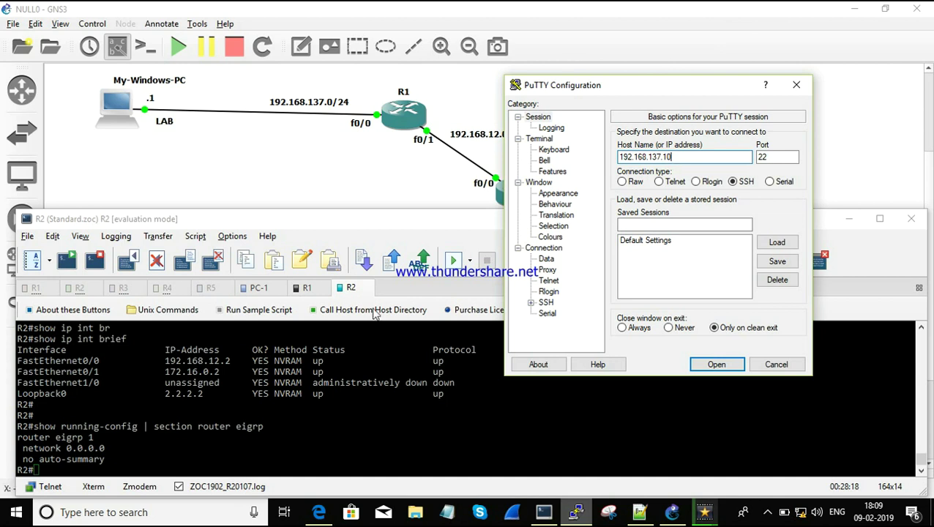
click(296, 290)
Step: On R1, filter the running-config for 'user' and then the 'vty' section
key(Return)
key(Return)
text(sh)
key(Tab)
text(run)
key(Tab)
text(|)
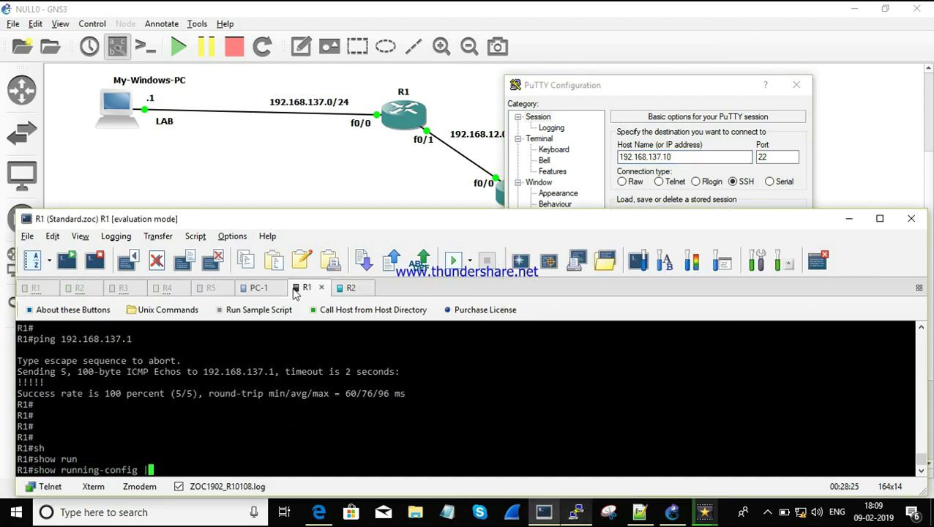
text( i user)
key(Return)
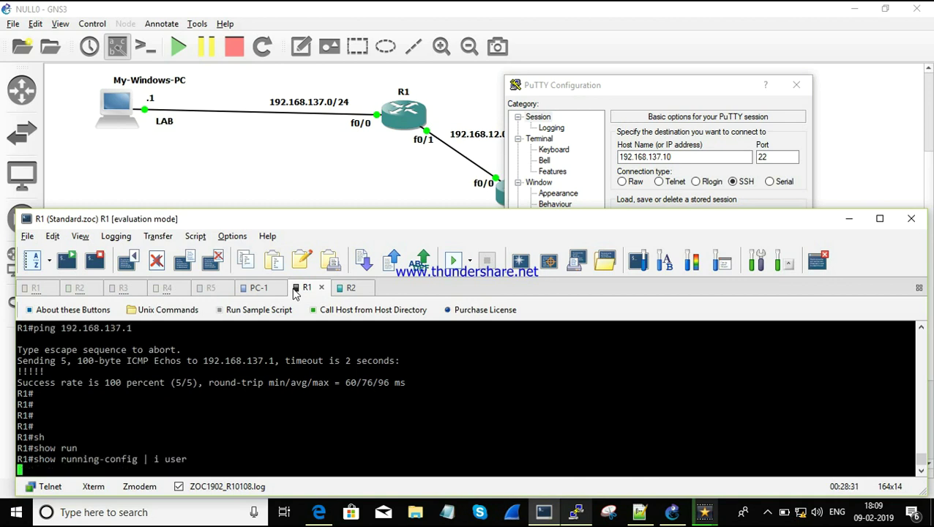
key(Up)
key(BackSpace)
key(BackSpace)
key(BackSpace)
key(BackSpace)
key(BackSpace)
key(BackSpace)
text(se vty)
key(Return)
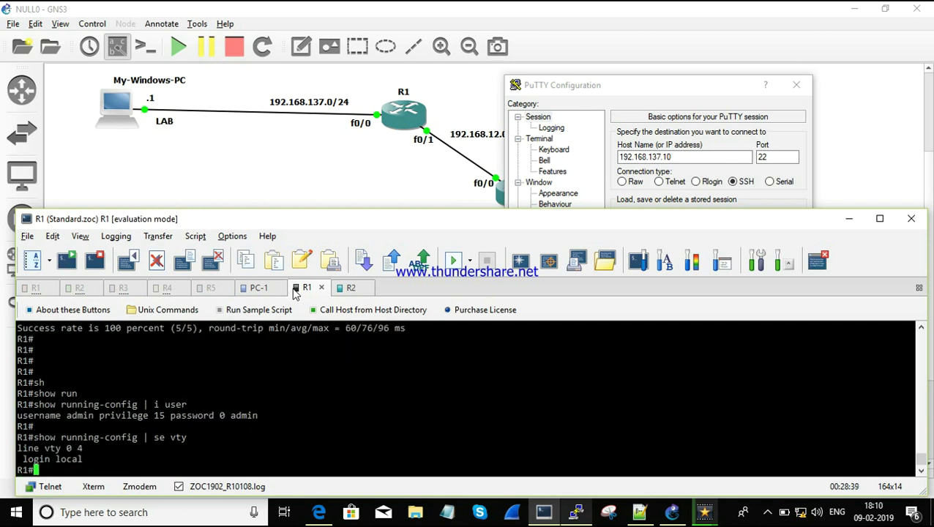
Step: On R2, show the local user line and the vty section with login local
click(349, 292)
text(sh)
key(Tab)
text(run)
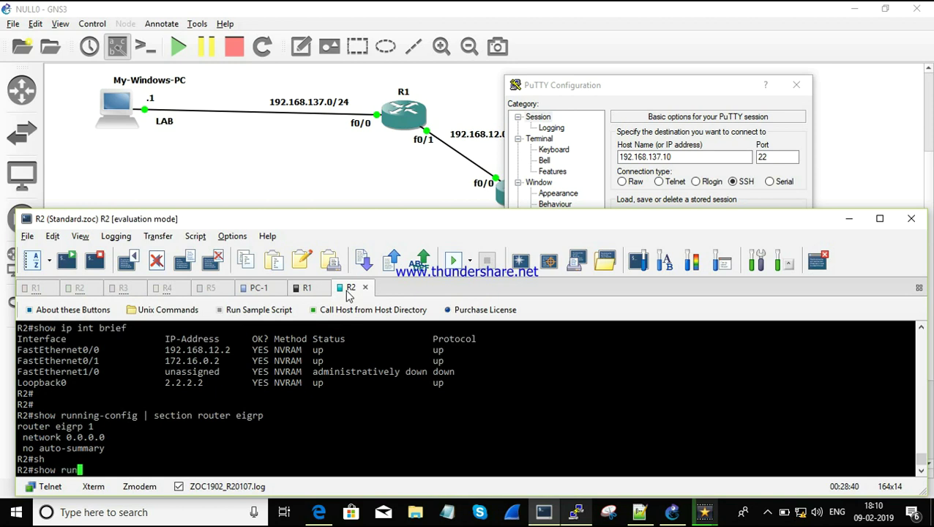
key(Tab)
text(| i user)
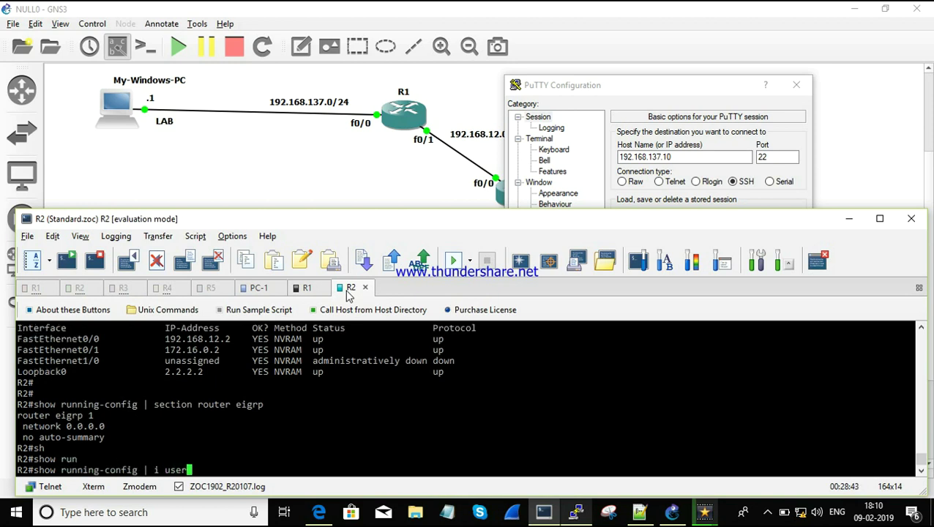
key(Return)
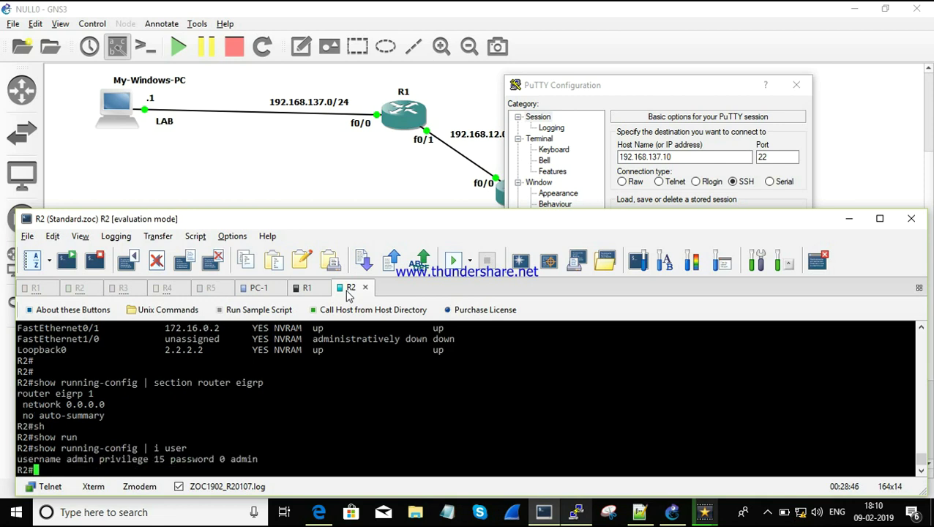
key(Up)
key(BackSpace)
key(BackSpace)
key(BackSpace)
key(BackSpace)
key(BackSpace)
key(BackSpace)
text(show running-config | se vty4)
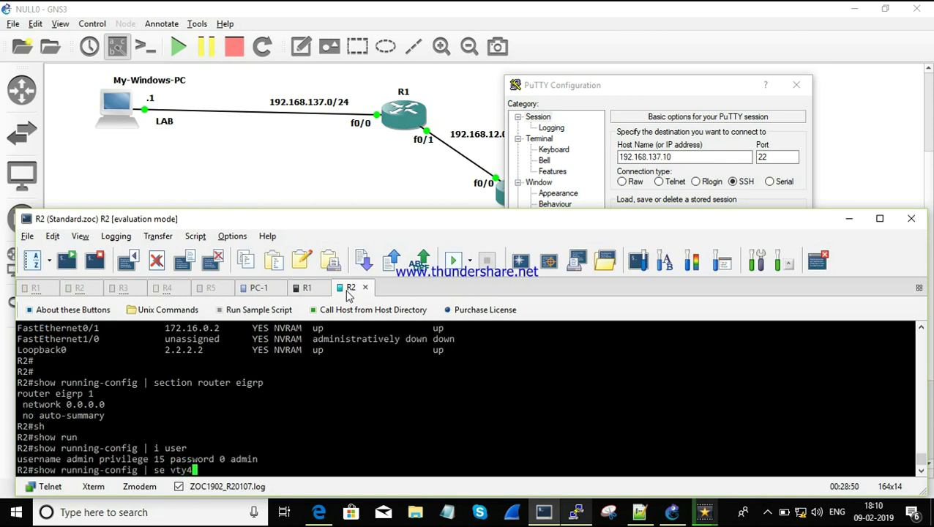
key(BackSpace)
key(Return)
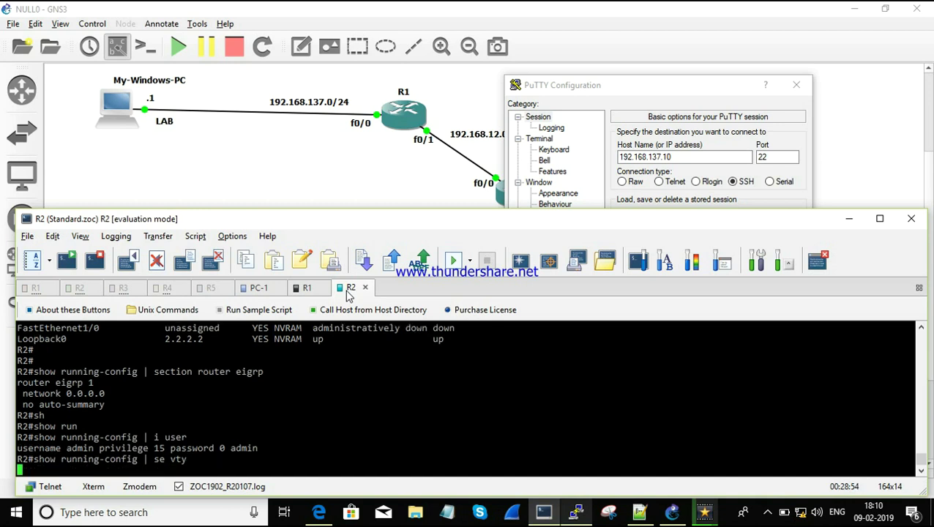
Step: Telnet from PuTTY to R1 at 192.168.137.10 on port 23 and log in with the username
click(691, 158)
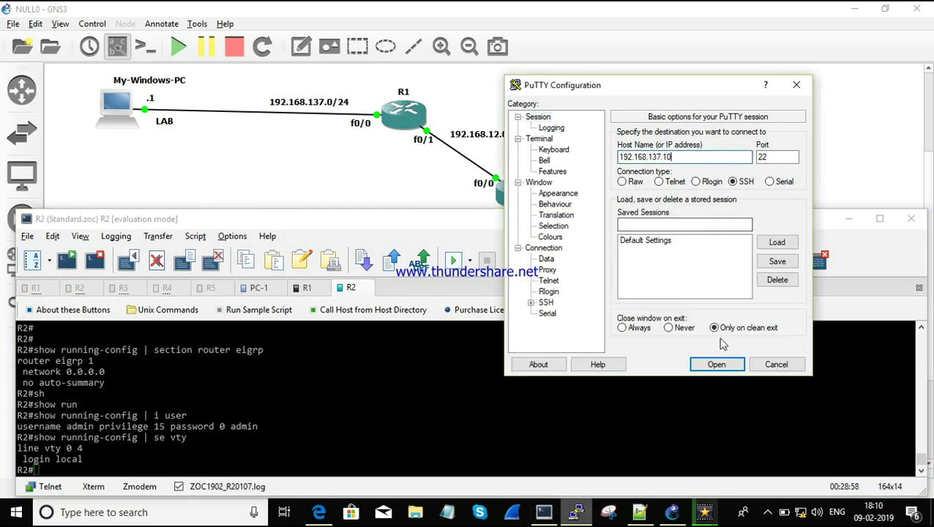
click(658, 182)
click(714, 364)
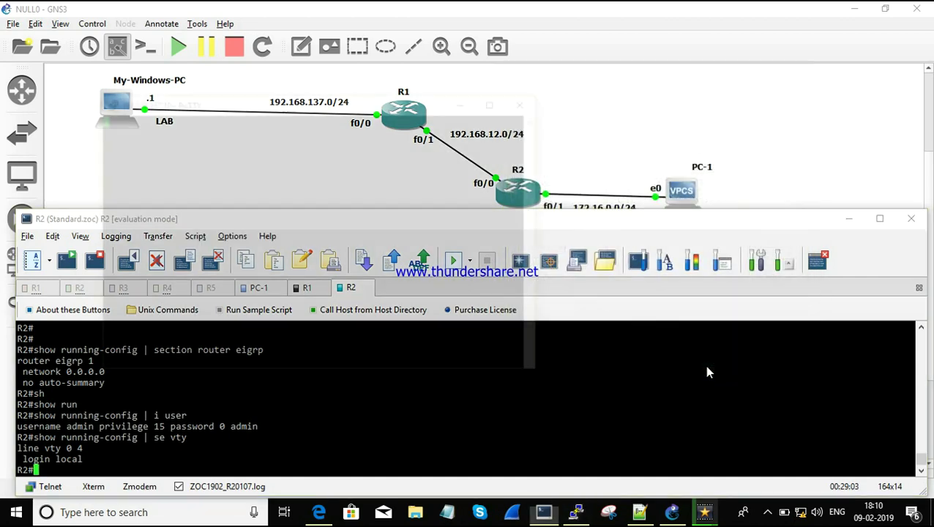
text(admin)
key(Return)
key(Return)
Step: Run show ip interface brief on R1 to review interfaces including Loopback0 1.1.1.1
text(sh)
key(Tab)
text(ip int br)
key(Tab)
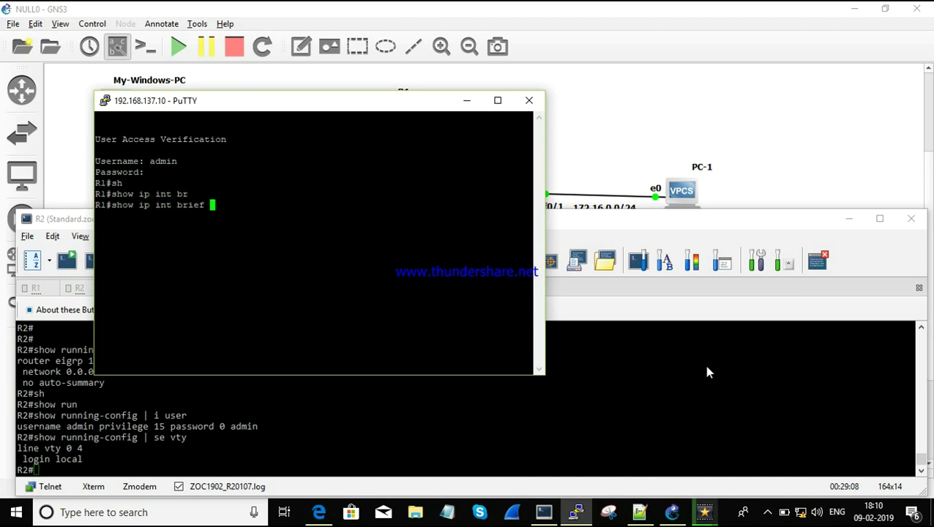
key(Return)
Step: Enter configure terminal and end on R1, then close the Telnet session
key(Return)
text(conf)
key(Tab)
text(ter)
key(Tab)
key(Return)
key(Return)
key(Return)
text(end)
key(Return)
key(Return)
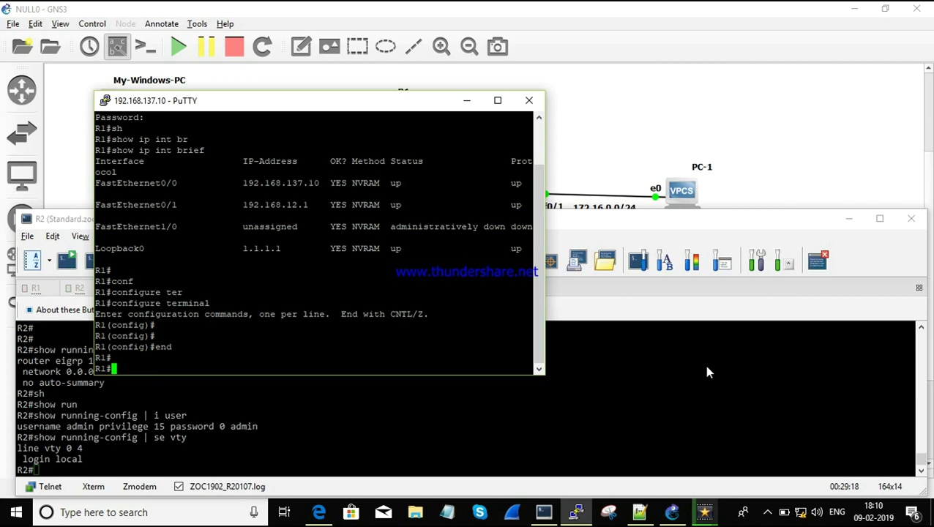
click(537, 107)
key(Return)
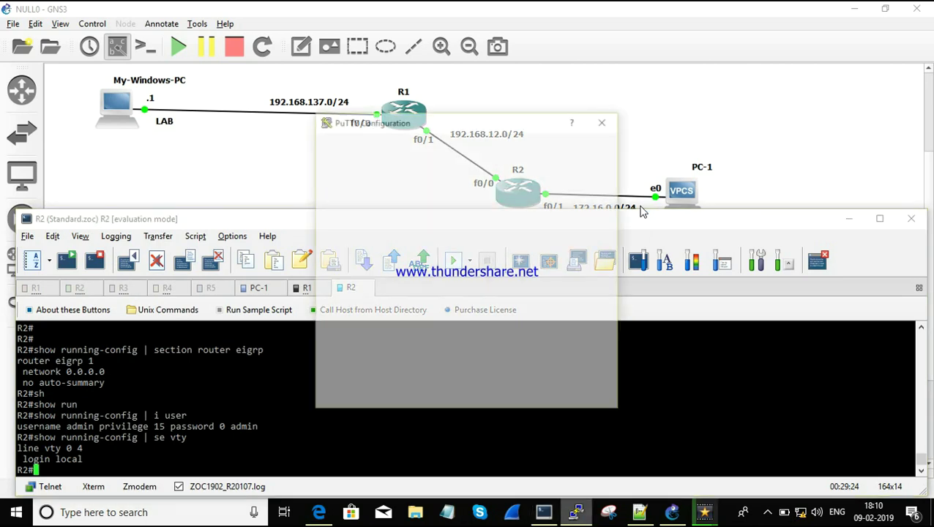
Step: Attempt Telnet to 1.1.1.1, dismiss the 'No route to host' error, and close the window
text(1.1.1.1)
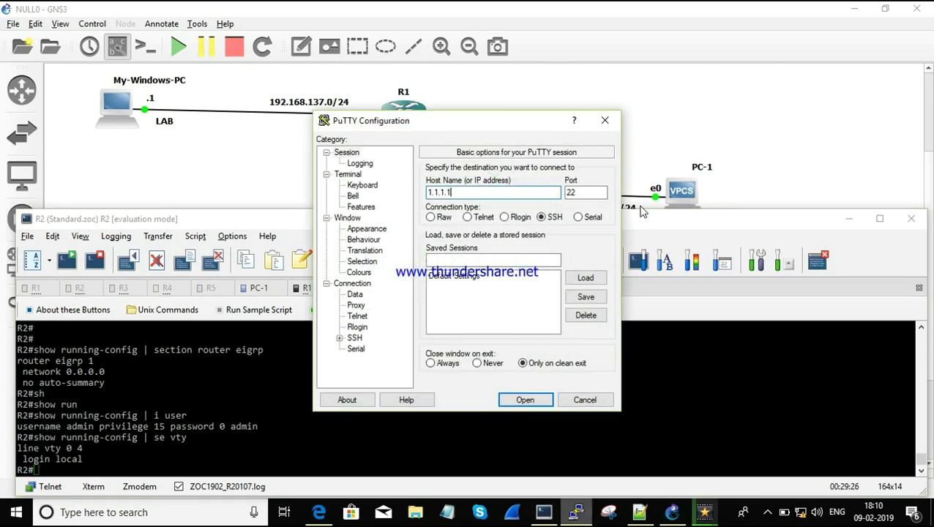
click(467, 218)
click(524, 400)
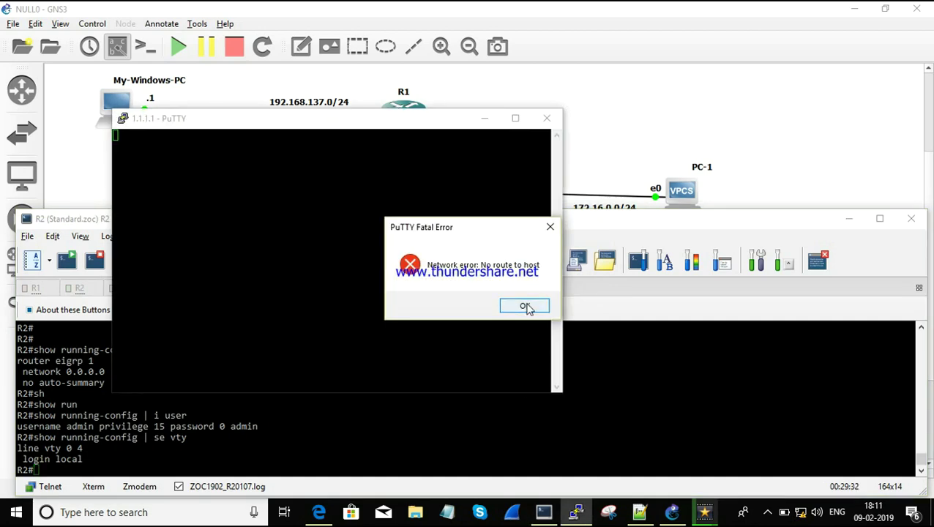
click(523, 306)
click(546, 118)
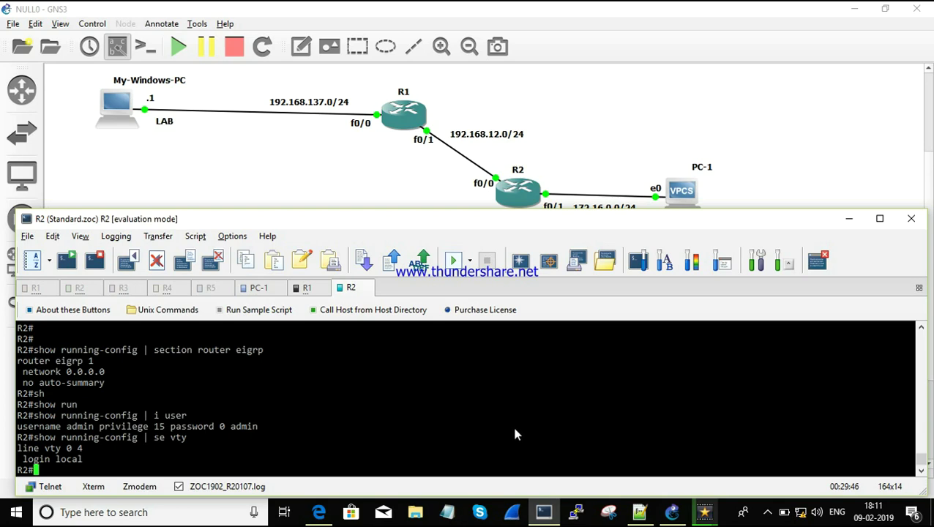
Step: Open Command Prompt via Run and confirm 192.168.137.10 answers pings
key(super+r)
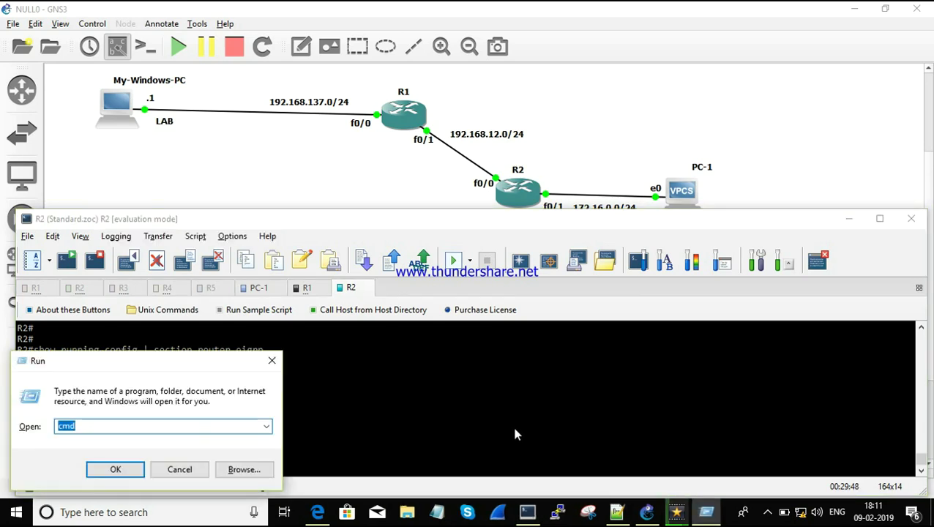
key(Return)
text(pi)
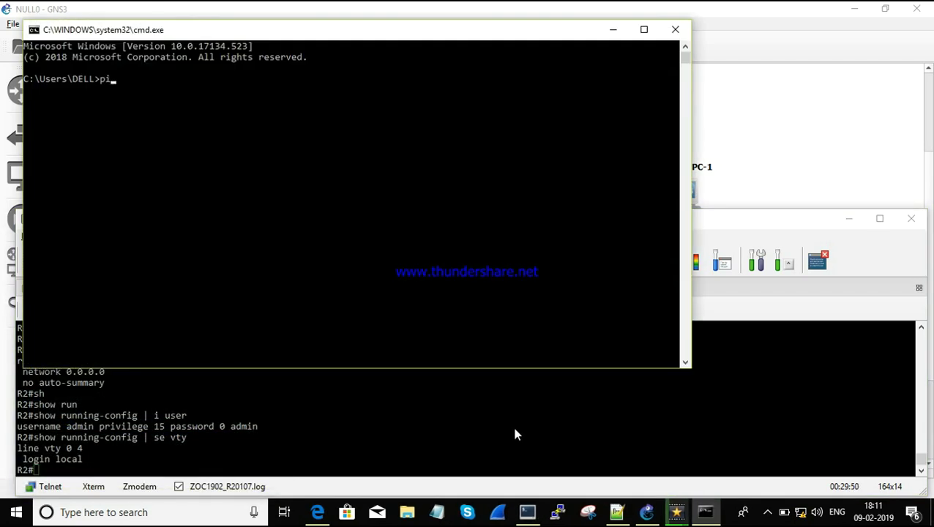
text(ng 192.168.137.10)
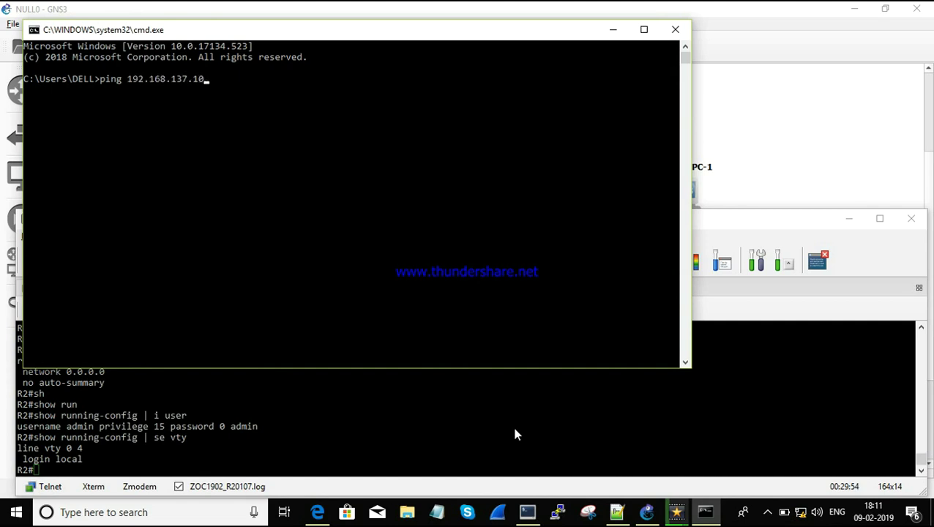
key(Return)
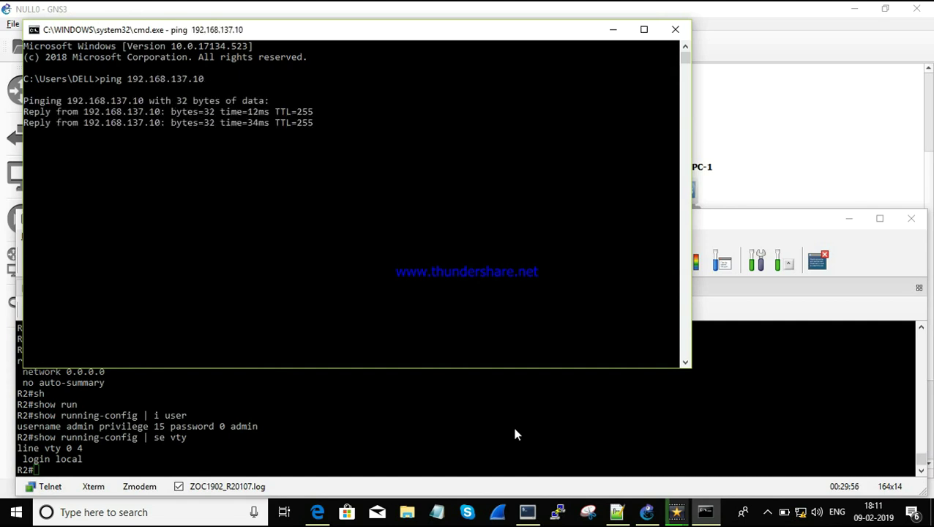
key(ctrl+c)
Step: Ping 1.1.1.1, which reports Destination host unreachable, then search Start for cmd
key(Up)
key(BackSpace)
key(BackSpace)
key(BackSpace)
key(BackSpace)
key(BackSpace)
key(BackSpace)
key(BackSpace)
key(BackSpace)
key(BackSpace)
key(BackSpace)
key(BackSpace)
key(BackSpace)
key(BackSpace)
text(.1.1.1)
key(Return)
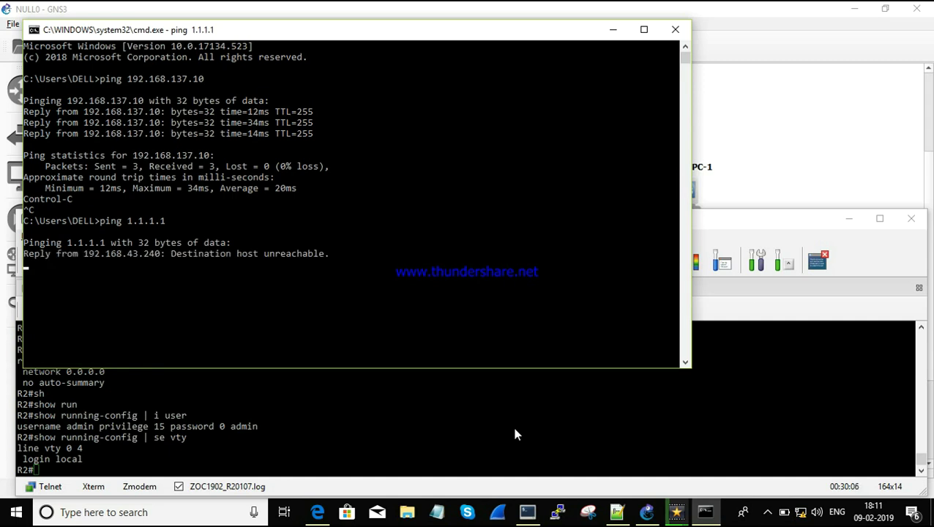
key(ctrl+c)
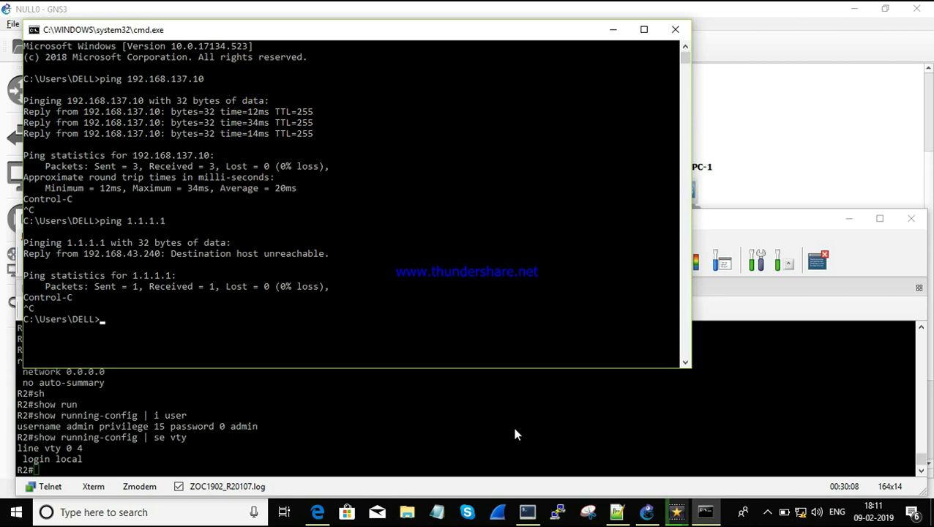
key(Return)
key(Return)
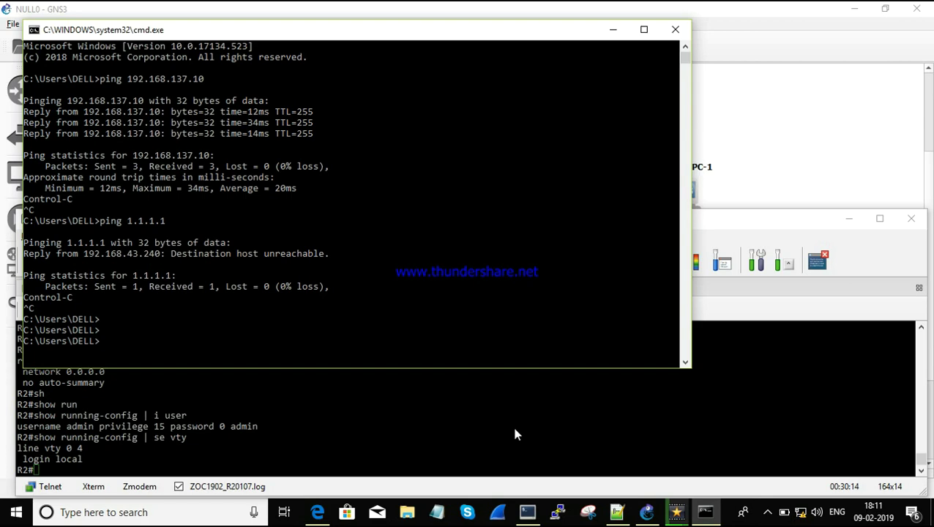
key(super)
text(cmd)
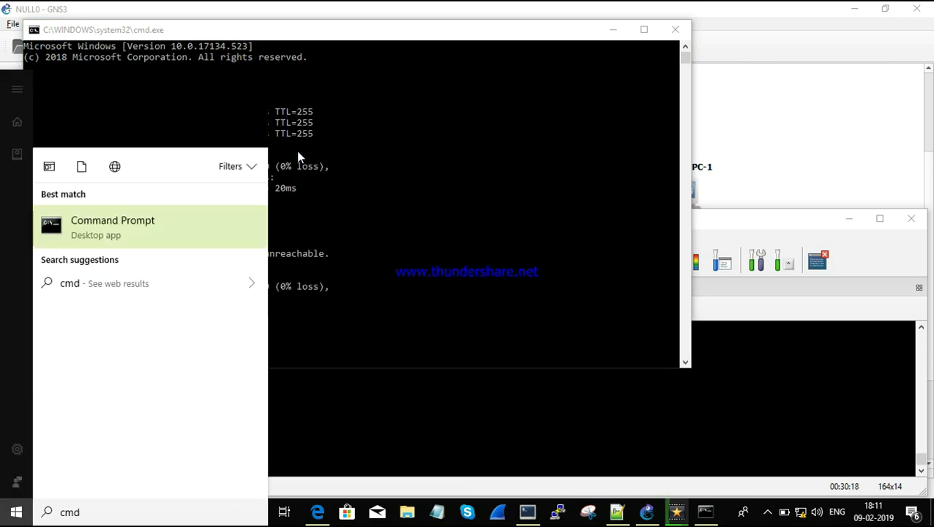
Step: Launch Command Prompt as administrator and approve the UAC prompt
right_click(145, 143)
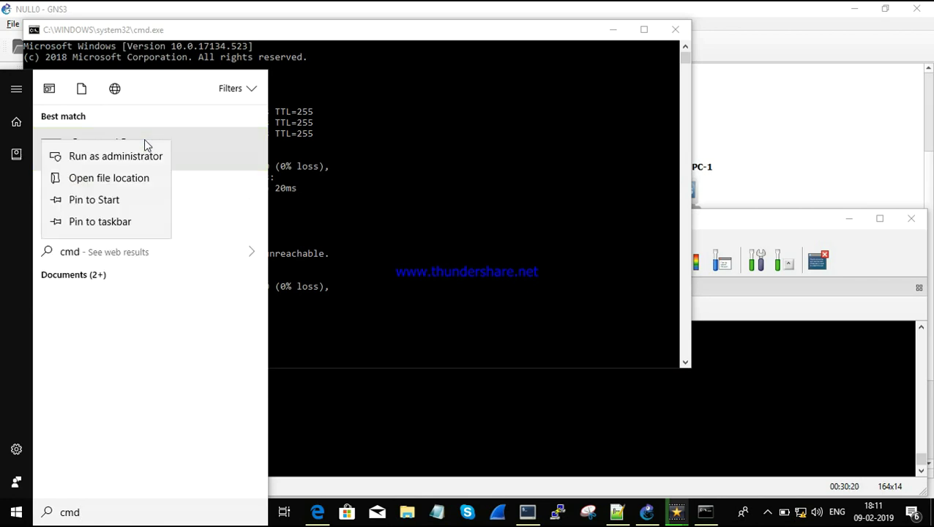
click(145, 157)
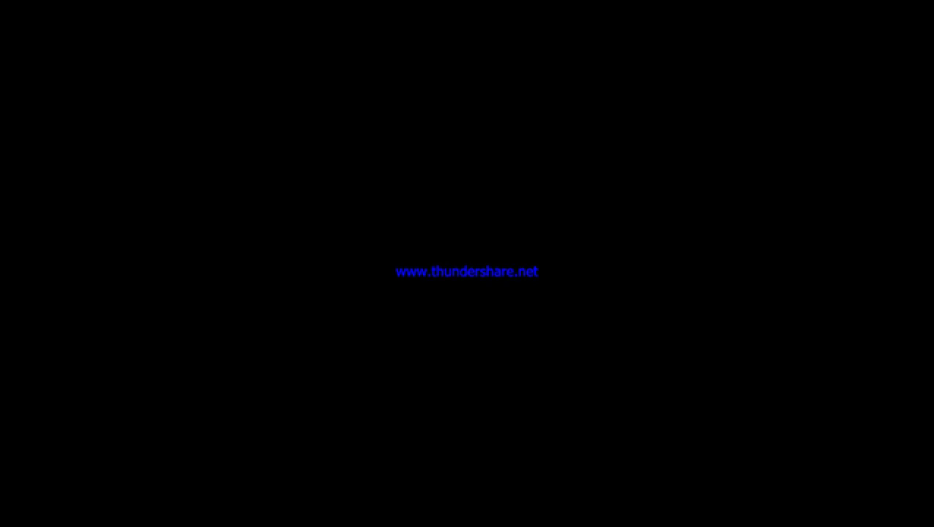
click(353, 342)
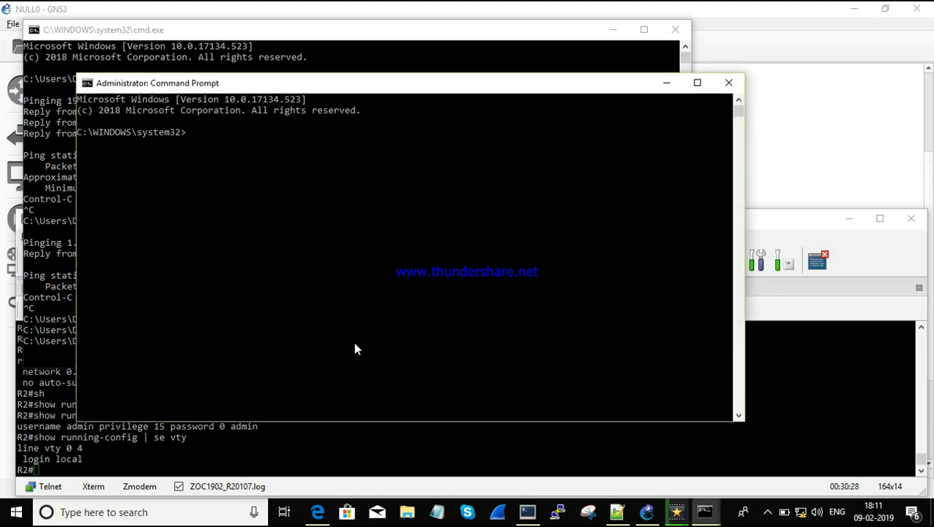
Step: Run route print and scroll to the IPv4 Route Table, which has no 1.1.1.1 entry
text(route)
key(BackSpace)
key(BackSpace)
key(BackSpace)
key(BackSpace)
key(BackSpace)
key(BackSpace)
text(route prn)
key(BackSpace)
text(int)
key(Return)
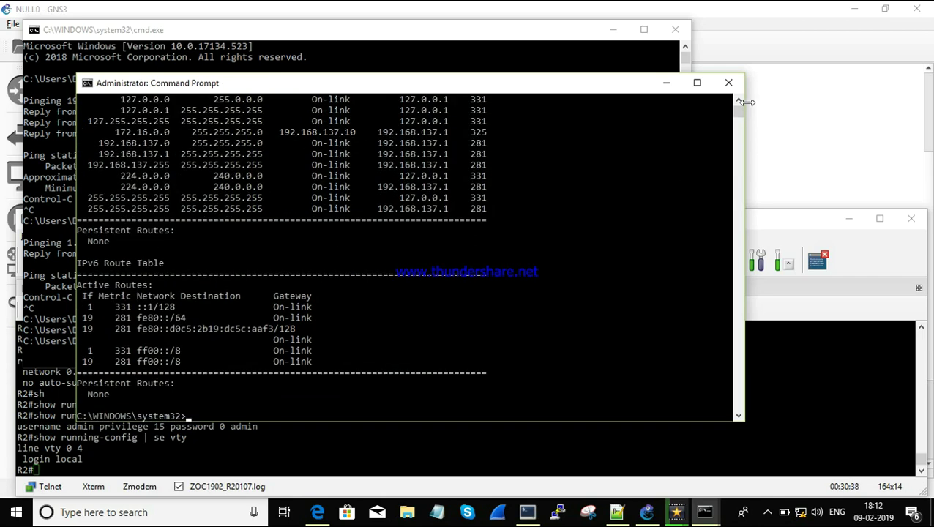
click(738, 102)
click(739, 102)
click(738, 102)
click(738, 102)
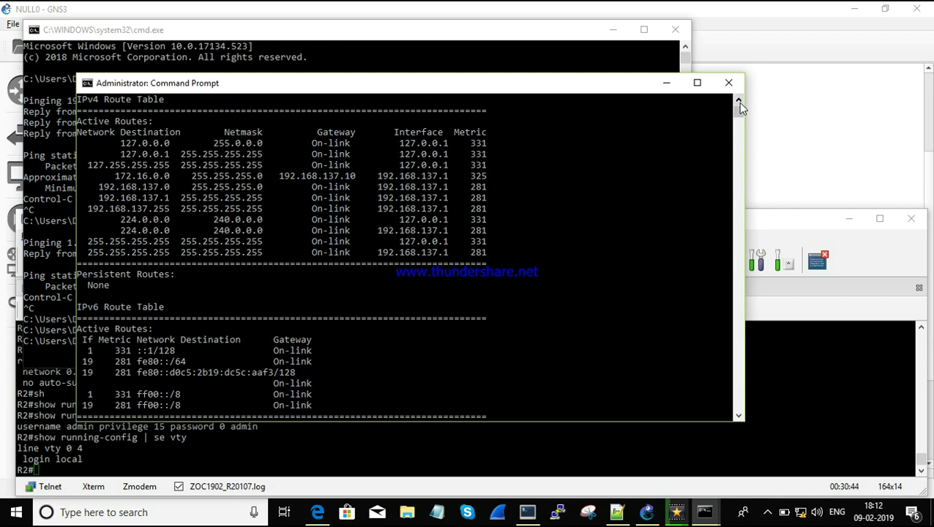
key(Return)
key(Return)
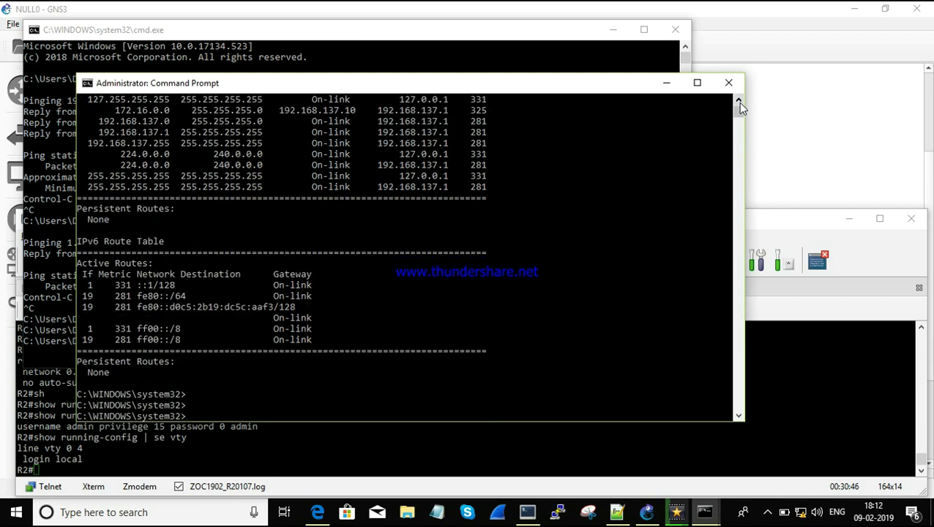
Step: Add a route to 1.1.1.1 mask 255.255.255.255 via 192.168.137.10 with metric 80
text(route add 1.1.1.1)
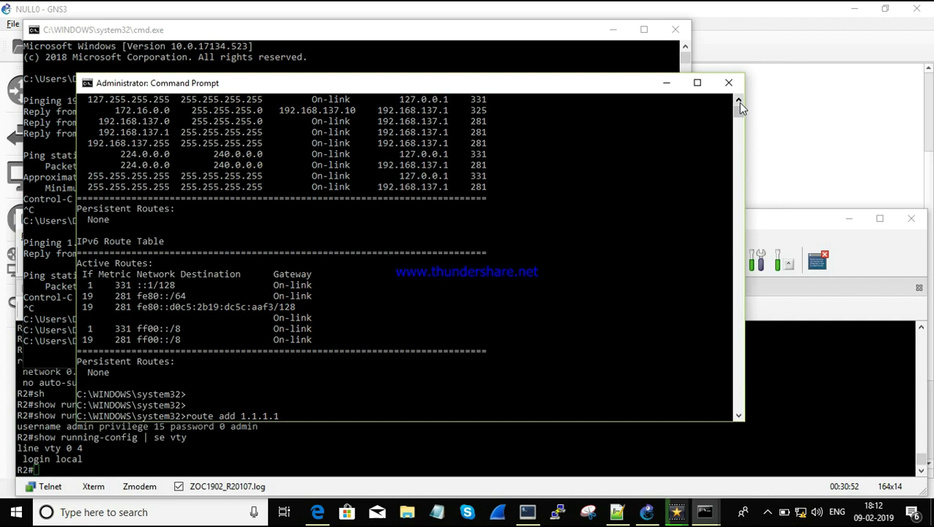
text( mask 2)
text(55.255.2555)
key(BackSpace)
text(.255)
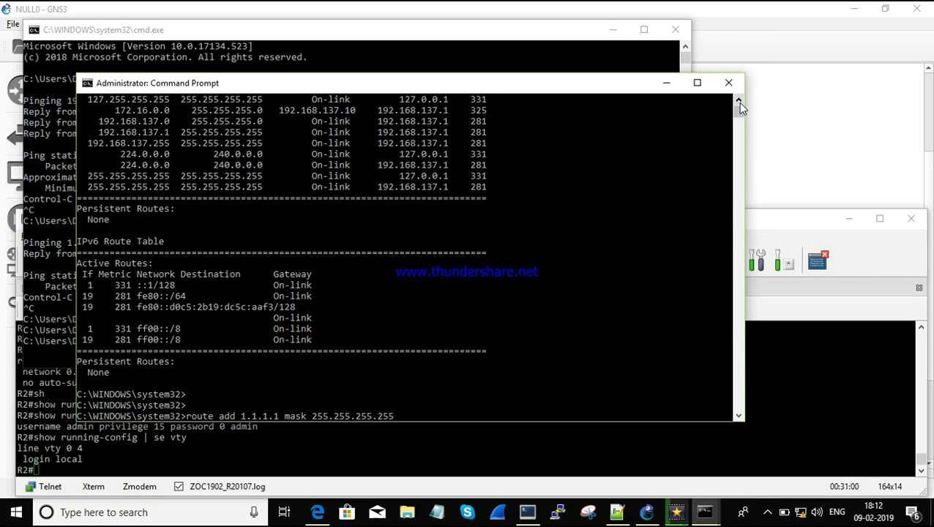
text( 192.168.137.10 met)
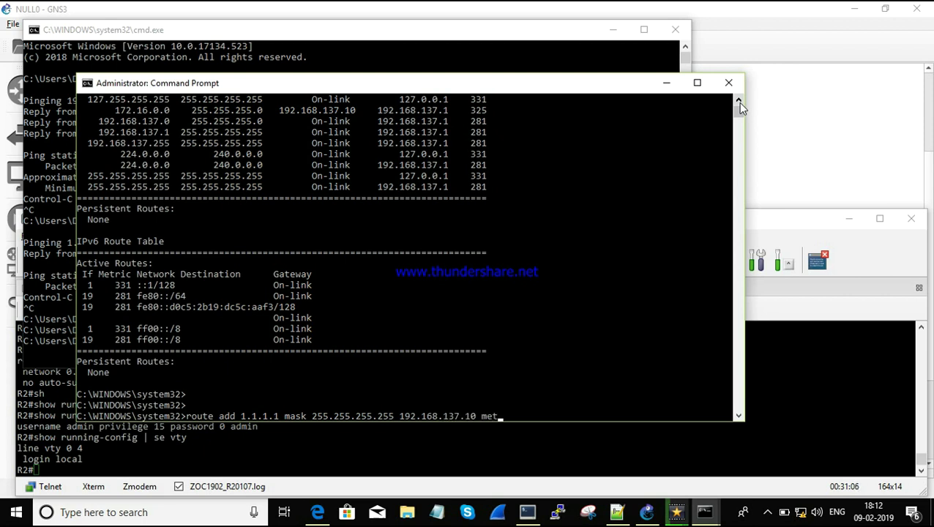
text(ric 80)
key(Return)
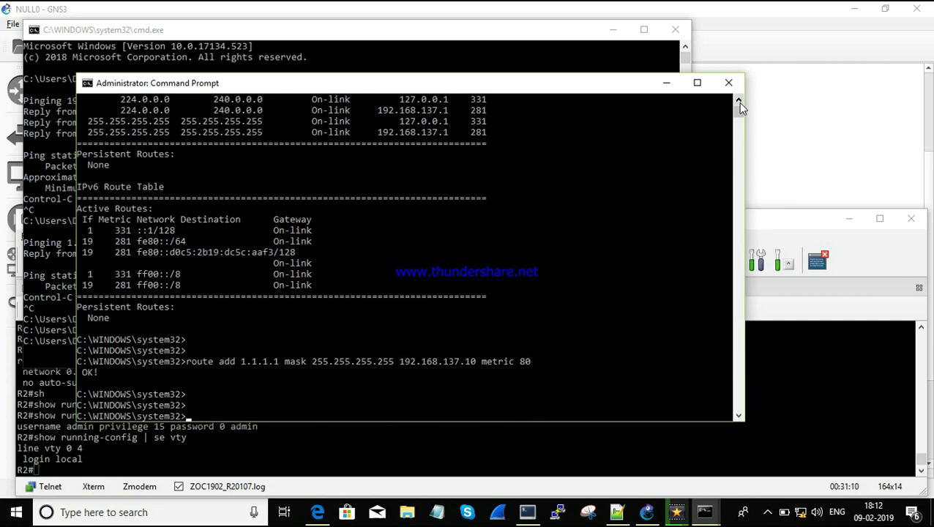
Step: Run route print again and highlight the new 1.1.1.1 entry in the IPv4 table
text(route print)
key(Return)
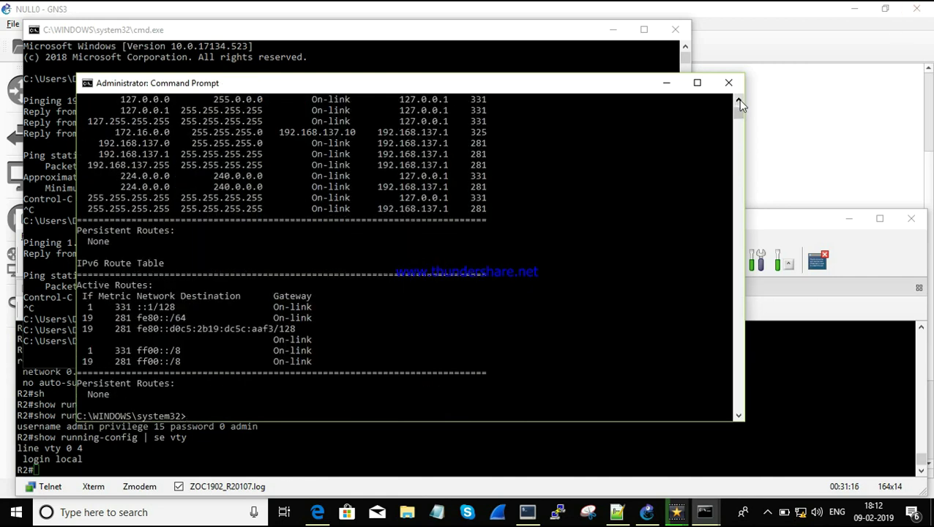
click(737, 99)
click(738, 99)
click(738, 99)
click(738, 100)
click(738, 100)
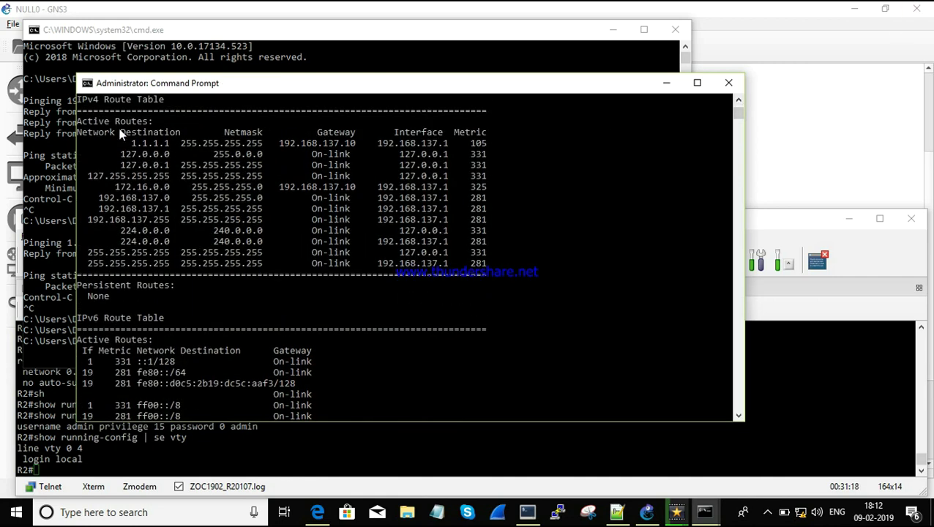
drag(132, 141, 155, 141)
click(49, 204)
Step: Rerun ping 1.1.1.1 and get replies, then bring the route-table window forward
key(Up)
key(Return)
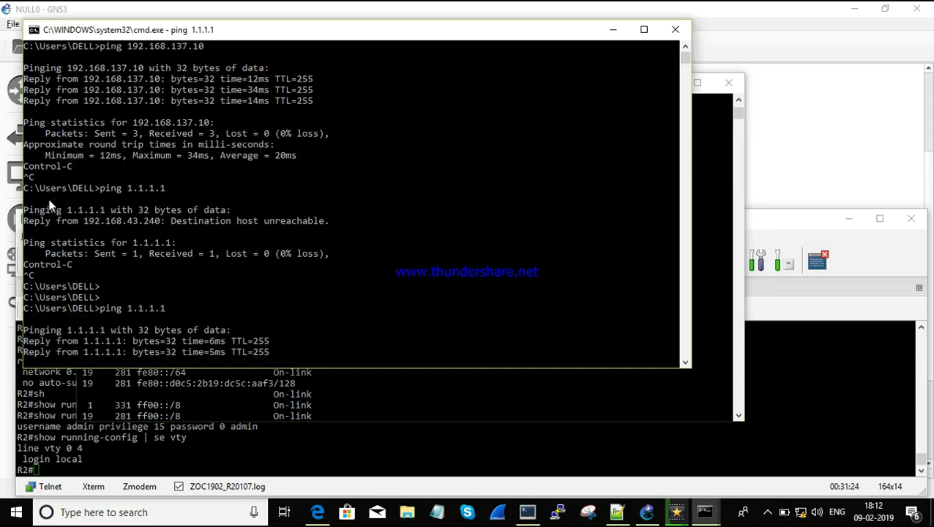
key(ctrl+c)
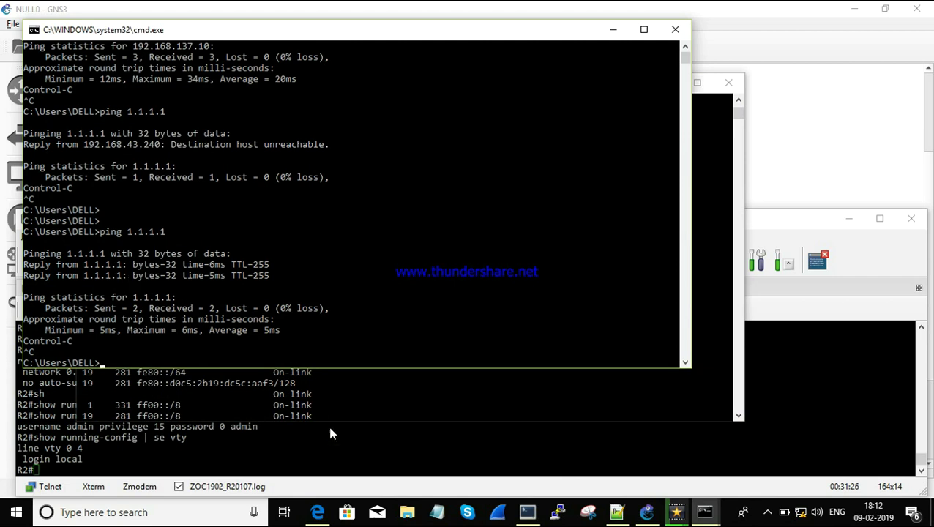
click(349, 404)
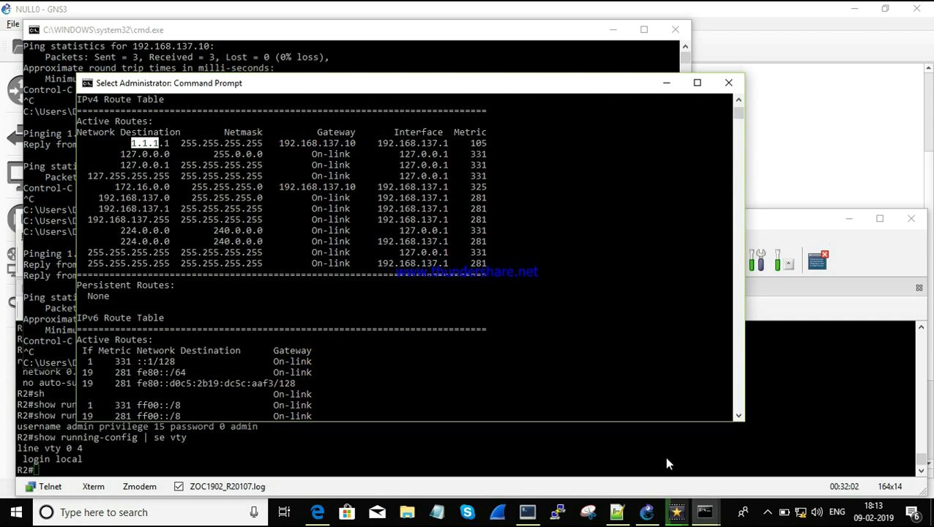
Step: Open a PuTTY Telnet connection to host 1.1.1.1
click(714, 514)
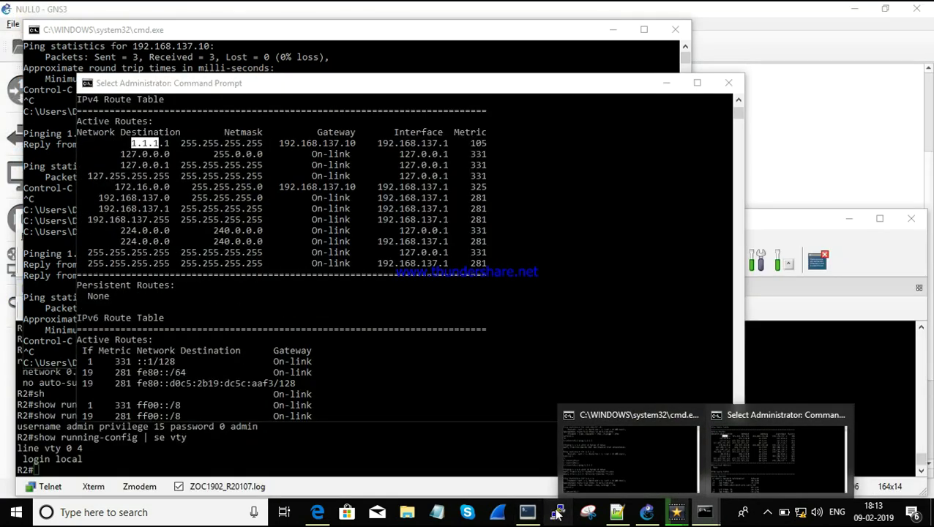
click(557, 513)
text(1.1.1.1)
click(468, 216)
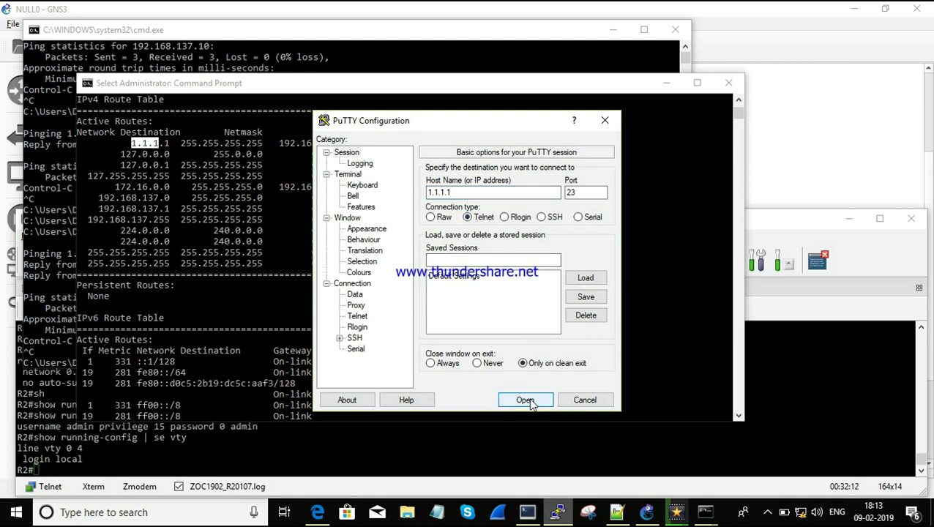
click(525, 400)
Step: Log in to R1 as admin and run show ip int brief, showing Loopback0 1.1.1.1 up
text(admin)
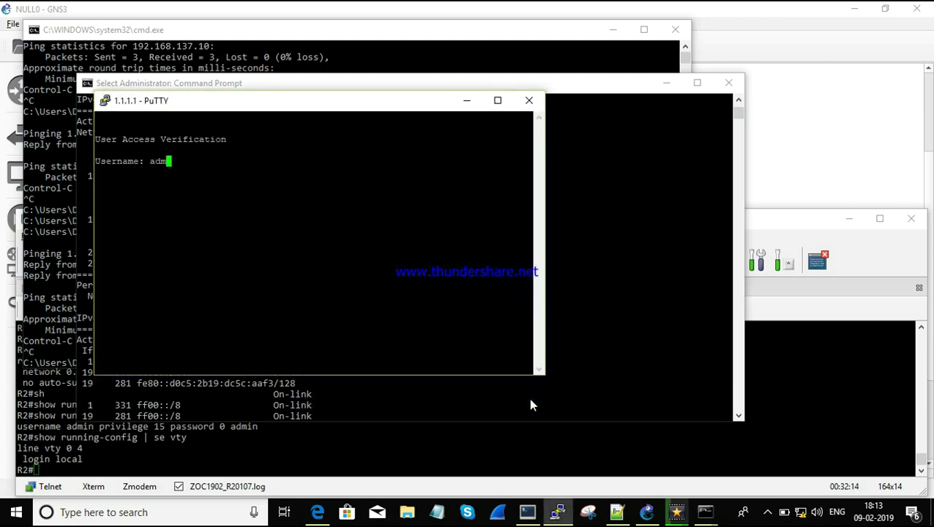
key(Return)
key(Return)
key(Return)
key(Return)
key(Return)
text(s)
key(Tab)
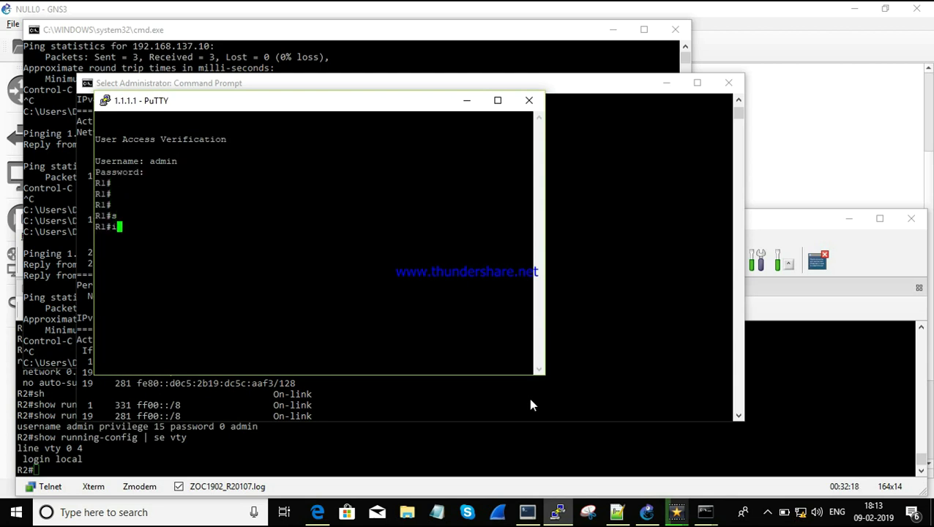
text(h)
key(Tab)
text(ip int br)
key(Tab)
key(Return)
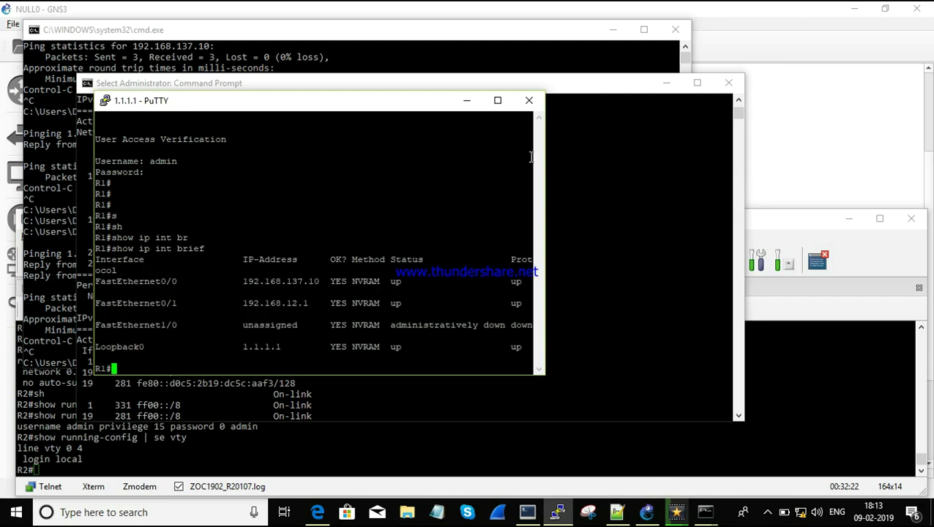
click(496, 65)
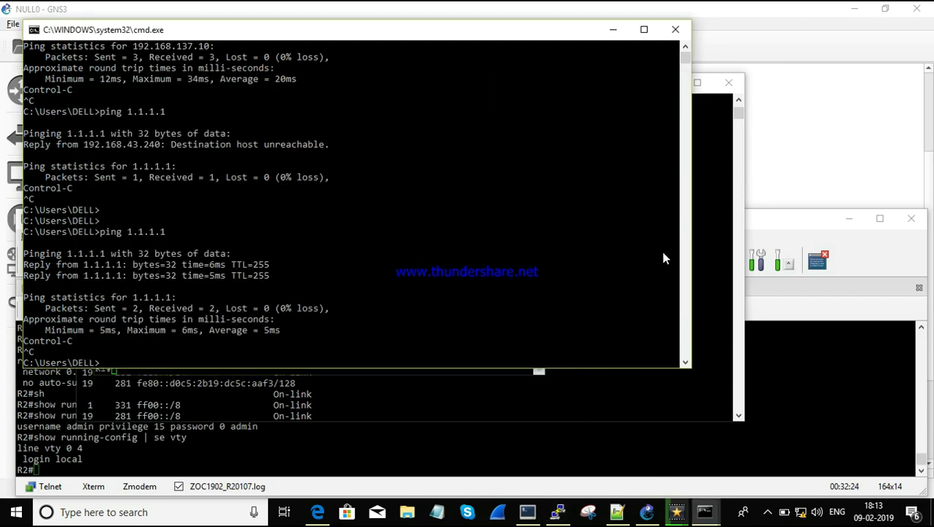
Step: Edit the recalled route add command to add a host route to 2.2.2.2 via 192.168.137.10
click(716, 285)
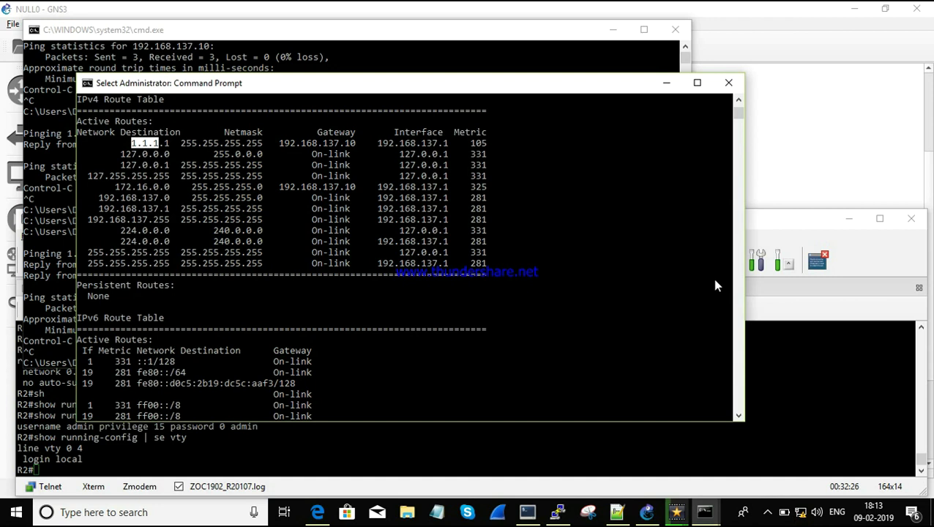
key(Return)
key(Return)
key(Up)
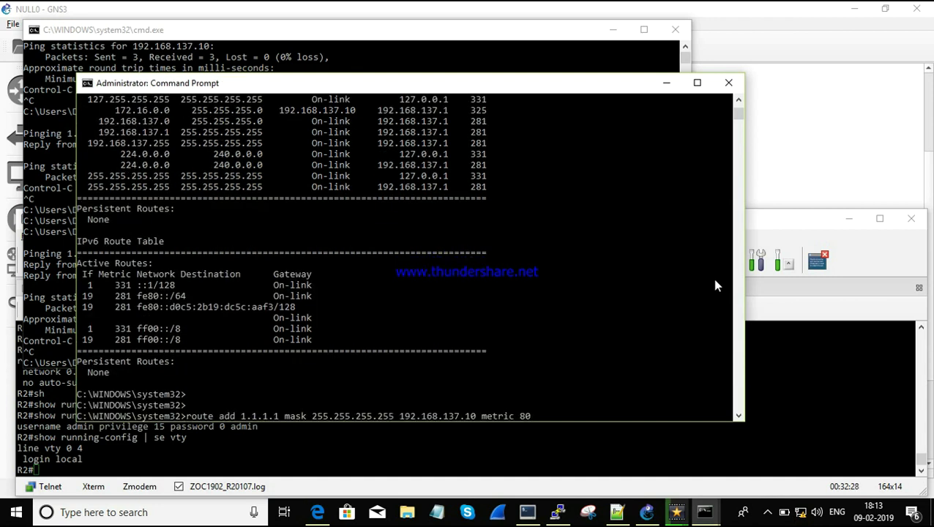
key(Left)
key(Left)
key(Left)
key(Left)
key(Left)
key(Left)
key(Left)
key(Left)
key(Left)
key(Left)
key(Left)
key(Left)
key(Left)
key(Left)
key(Left)
key(Left)
key(Left)
key(Left)
key(Left)
key(Left)
key(Left)
key(BackSpace)
key(BackSpace)
key(BackSpace)
key(BackSpace)
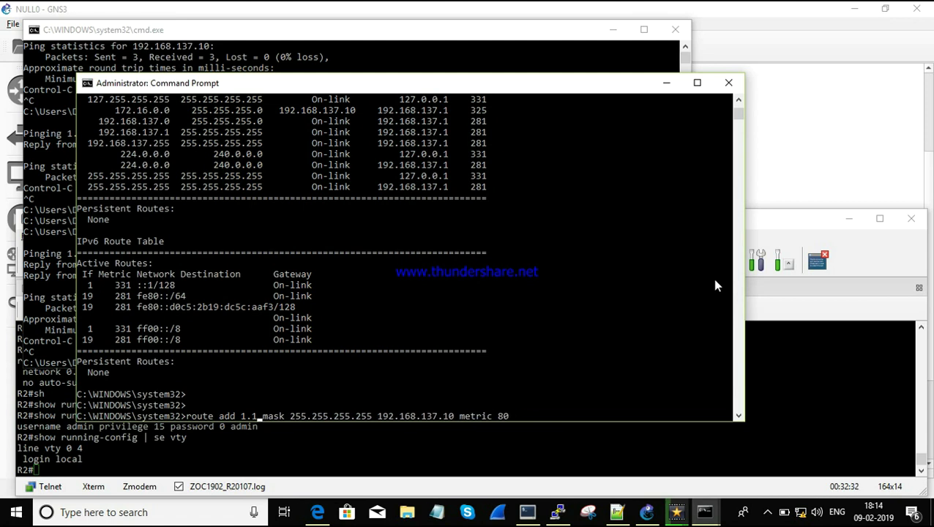
key(BackSpace)
key(BackSpace)
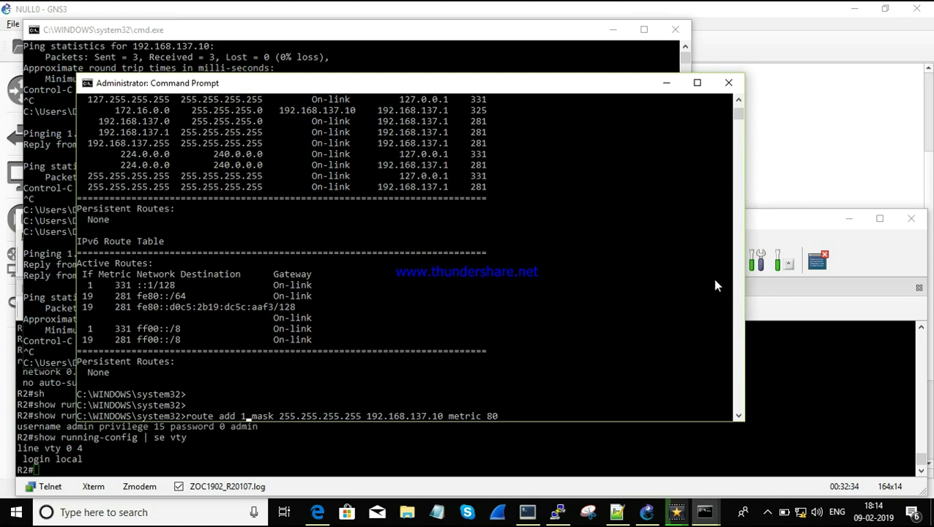
key(BackSpace)
text(2.2.2.2)
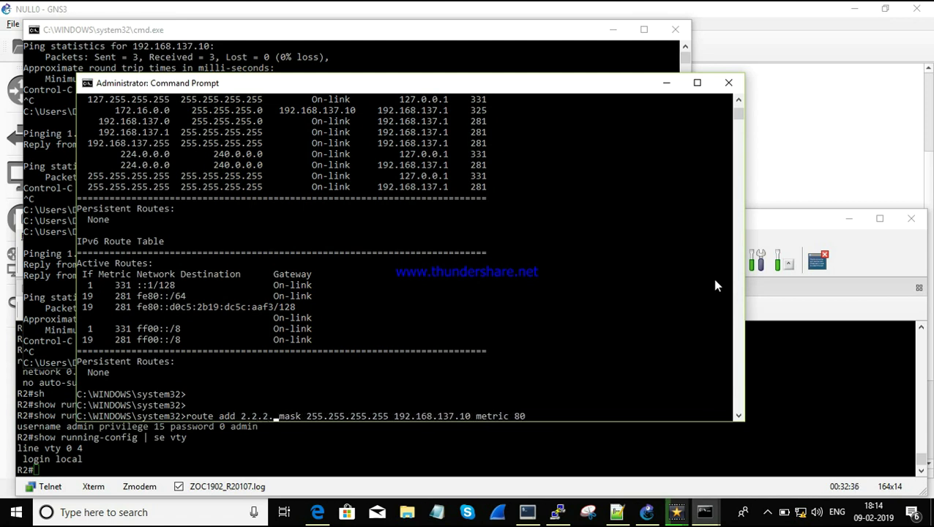
key(Return)
key(Return)
key(Return)
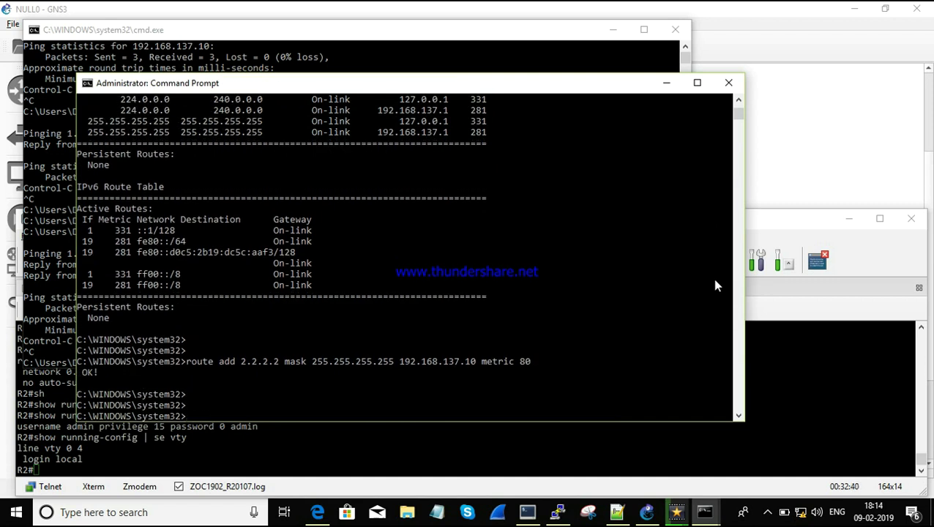
Step: Ping 2.2.2.2 from the other Command Prompt and get replies
drag(716, 285, 391, 258)
click(130, 267)
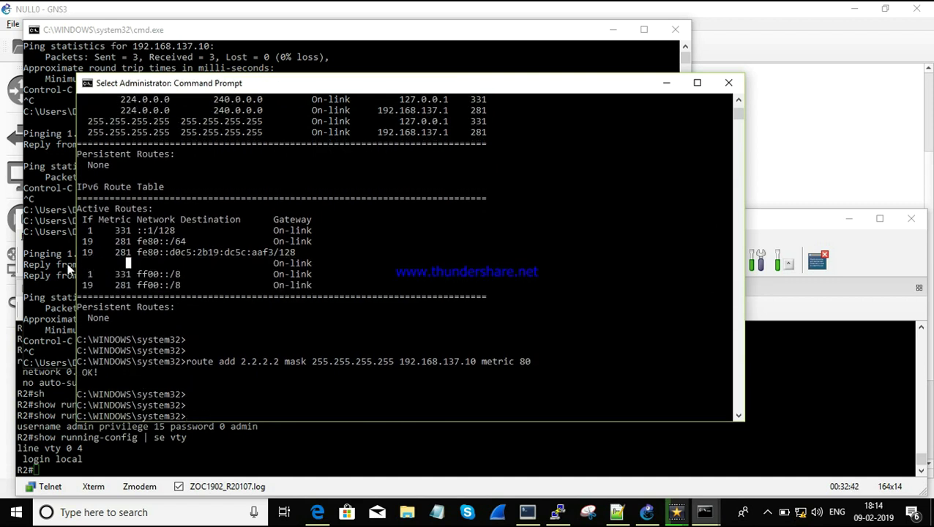
click(67, 264)
key(Up)
key(Up)
key(Down)
key(BackSpace)
key(BackSpace)
key(BackSpace)
key(BackSpace)
key(BackSpace)
key(BackSpace)
key(BackSpace)
text(2)
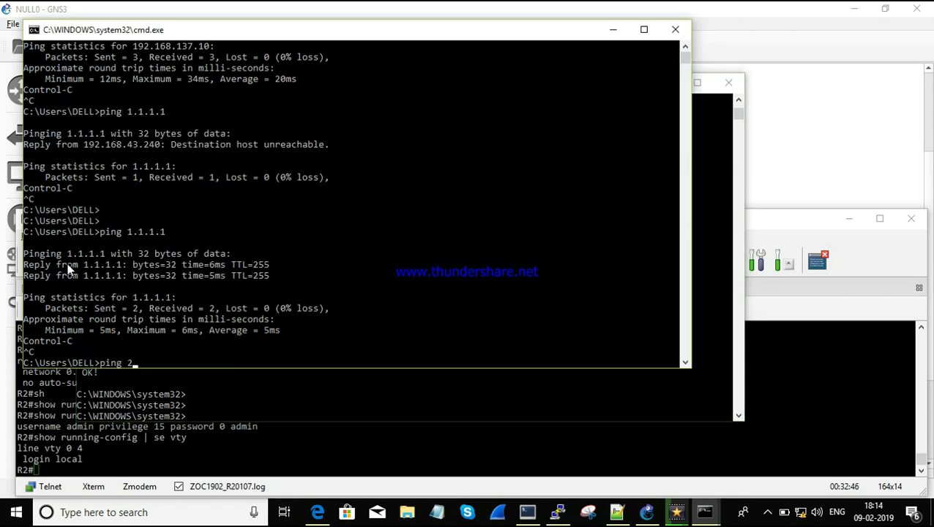
text(.2.2)
key(Return)
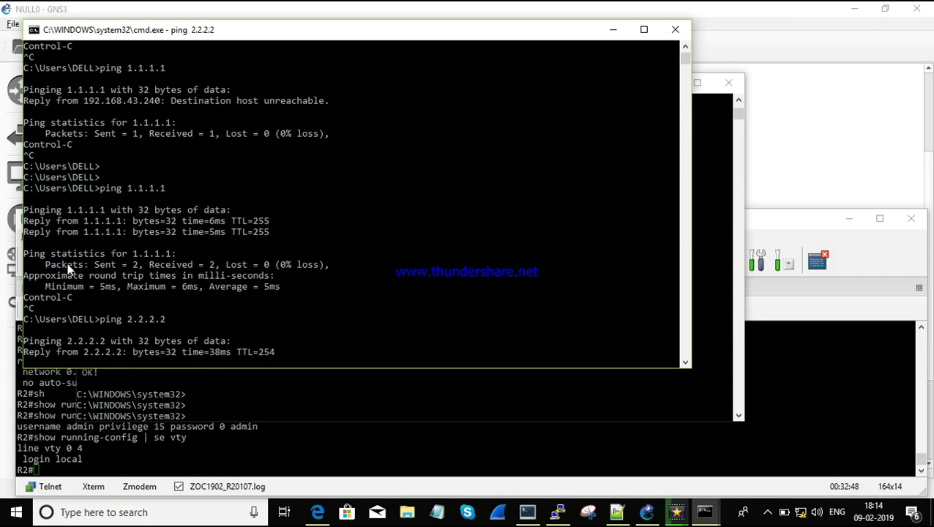
click(557, 513)
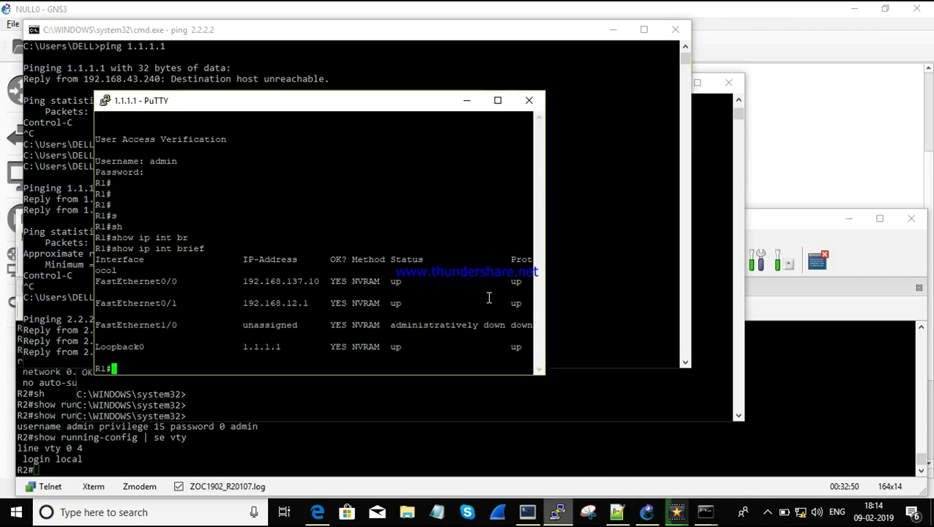
Step: Start a new PuTTY Telnet session to host 2.2.2.2
right_click(430, 110)
click(479, 256)
text(00)
key(BackSpace)
key(BackSpace)
text(2.2.2.2)
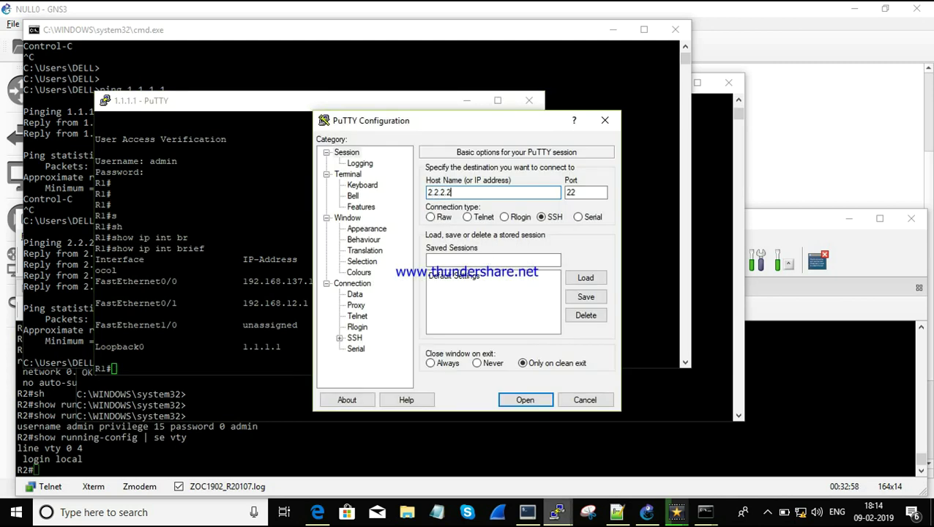
click(468, 217)
click(520, 398)
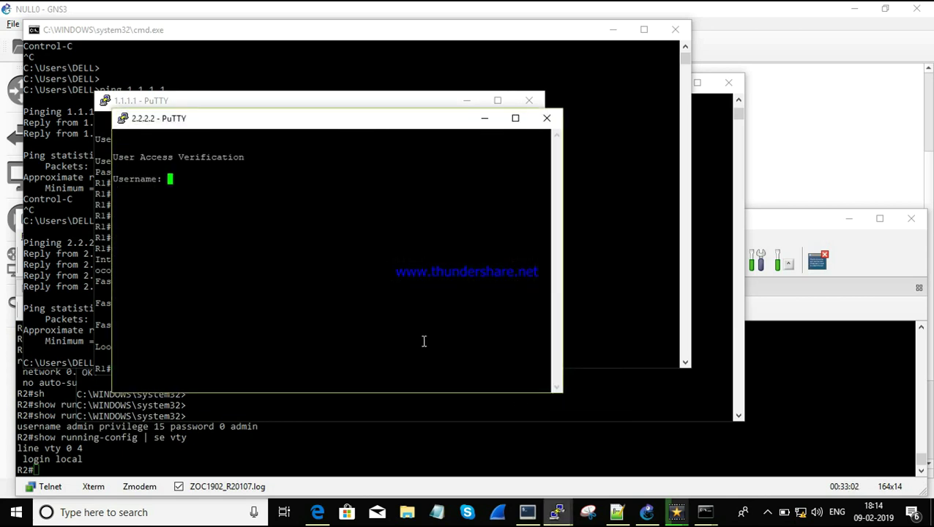
Step: Log in to R2 as admin and run show ip int brief, showing Loopback0 2.2.2.2 up
text(admin)
key(Return)
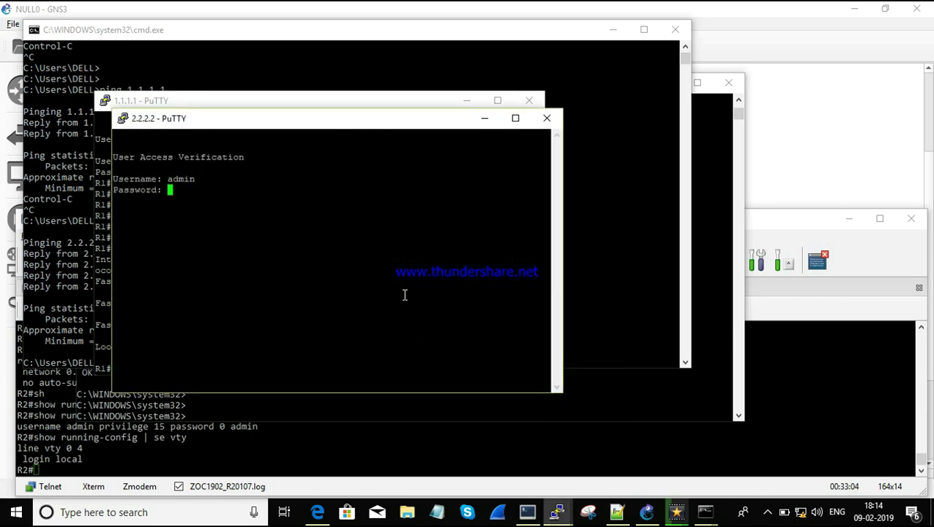
key(Return)
text(sh)
key(Tab)
text(ip int br)
key(Tab)
key(Return)
key(Return)
key(Return)
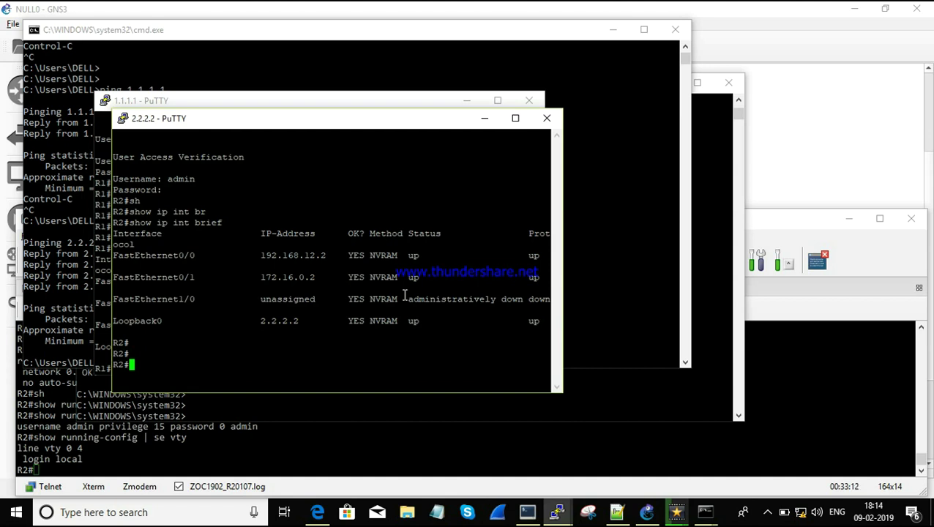